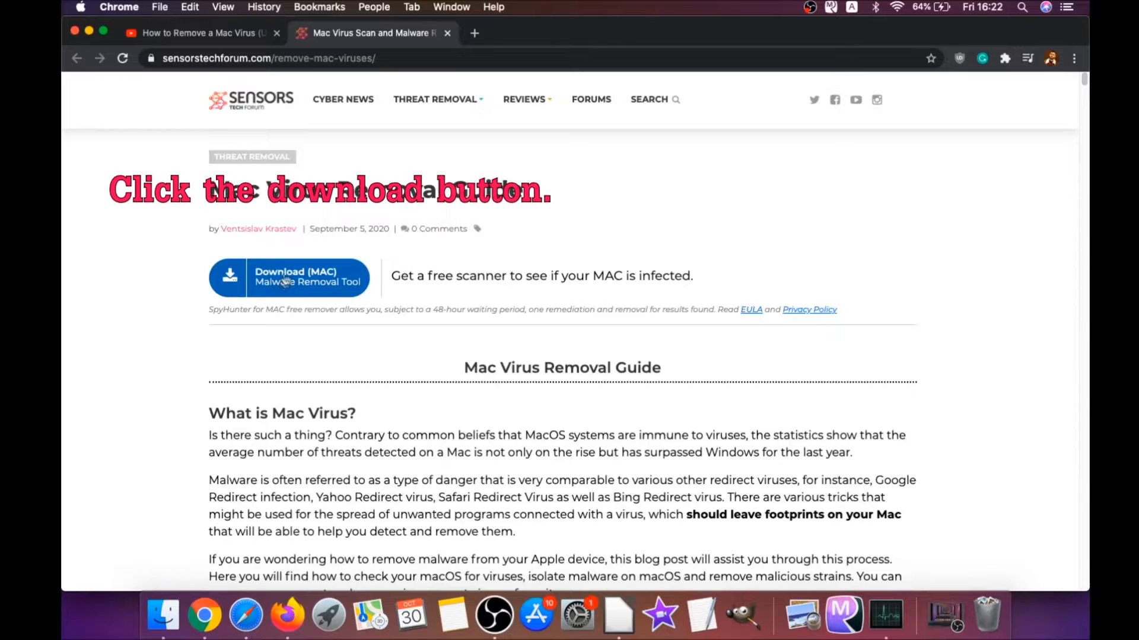
Step: Download the SpyHunter for Mac .dmg, launch it from the download shelf and minimise Chrome
{"action": "left_click", "coordinate": [286, 273]}
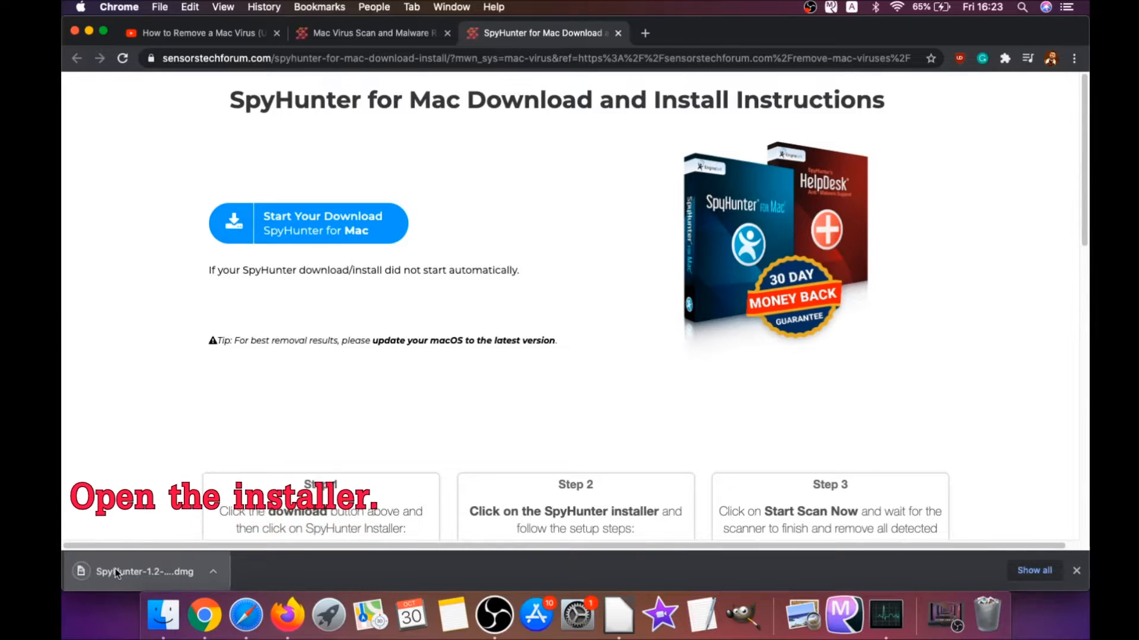
{"action": "left_click", "coordinate": [117, 572]}
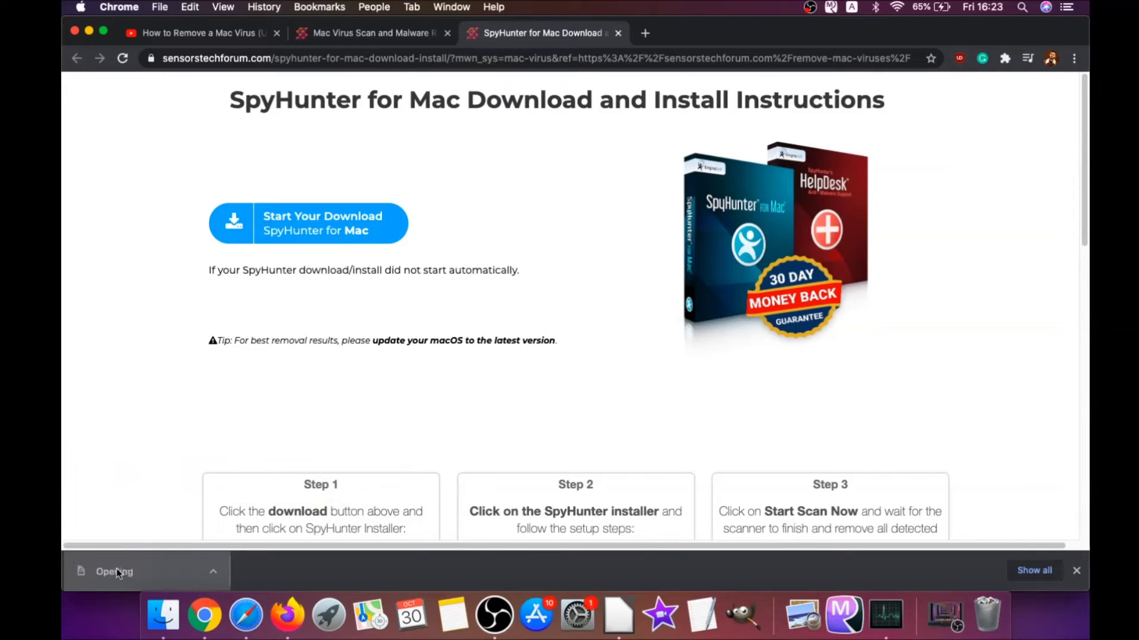
{"action": "left_click", "coordinate": [89, 31]}
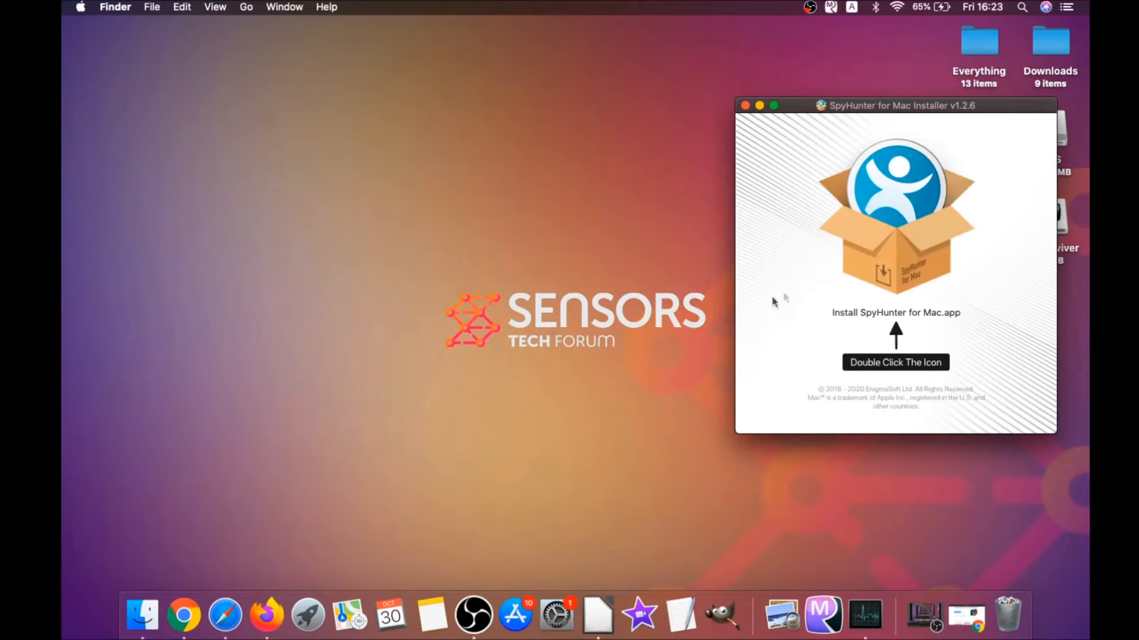
Step: Run Install SpyHunter for Mac.app, allow opening it, accept the EULA and install
{"action": "double_click", "coordinate": [884, 254]}
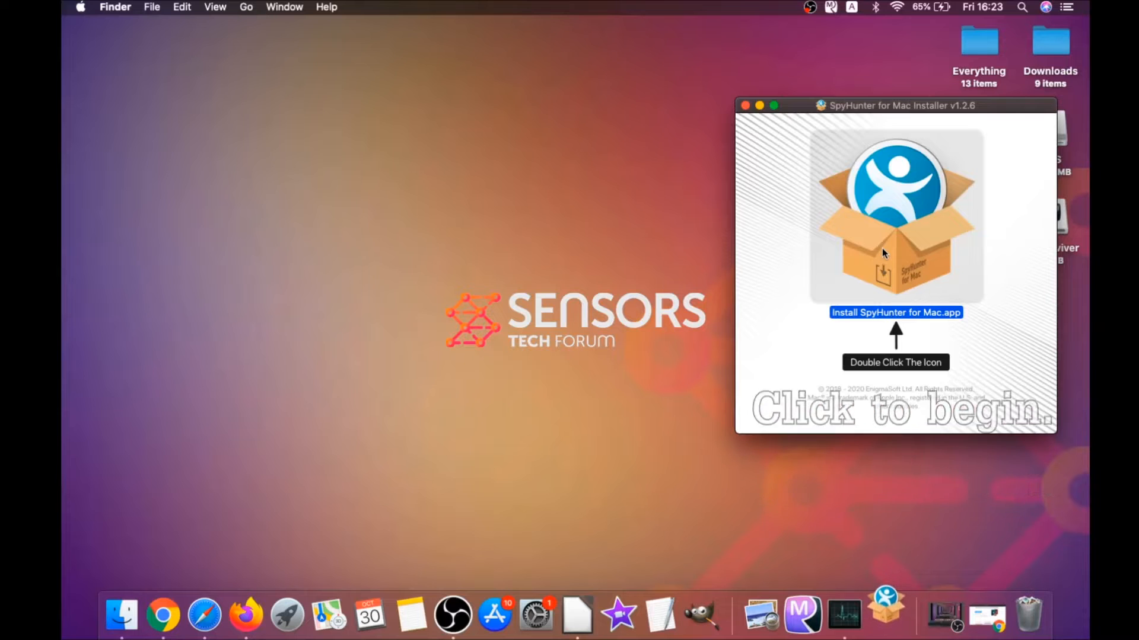
{"action": "left_click", "coordinate": [758, 107]}
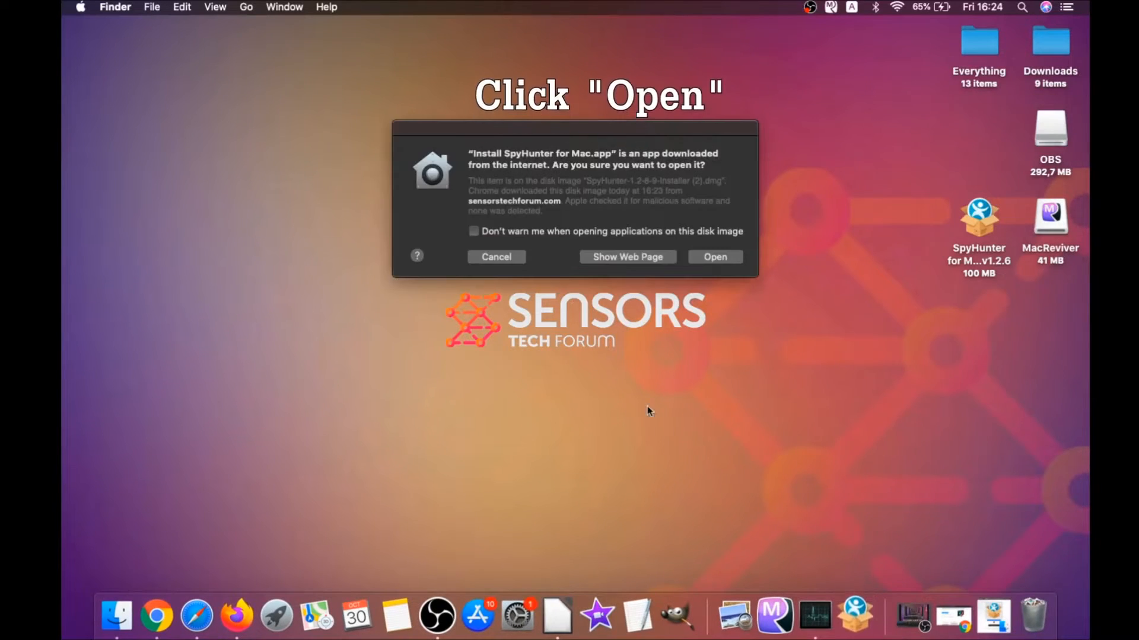
{"action": "left_click", "coordinate": [703, 256]}
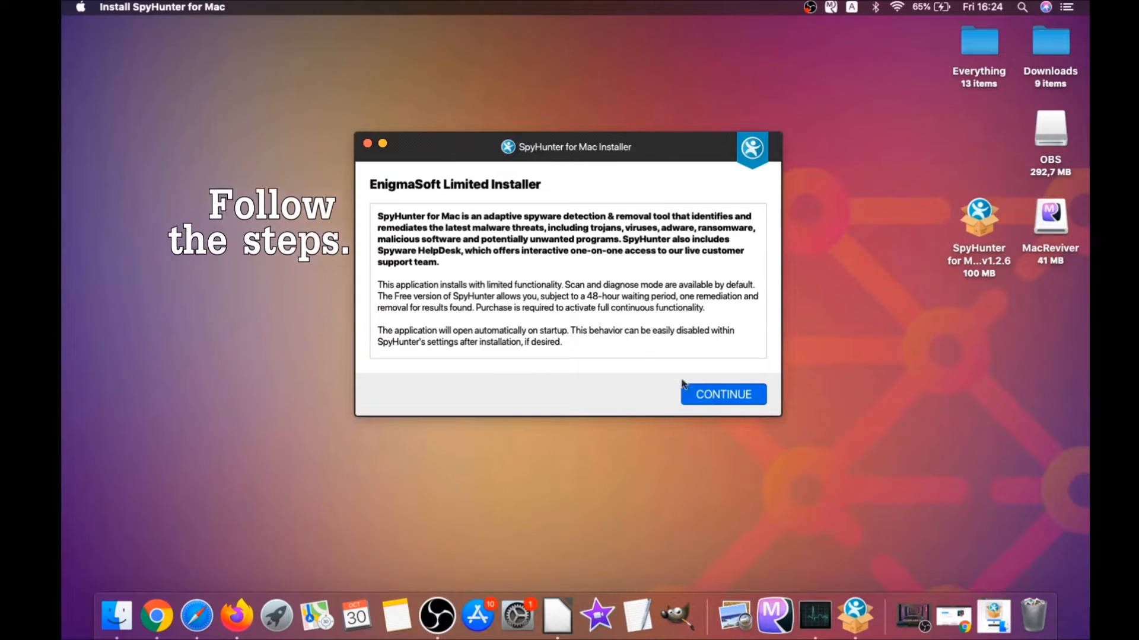
{"action": "left_click", "coordinate": [700, 388]}
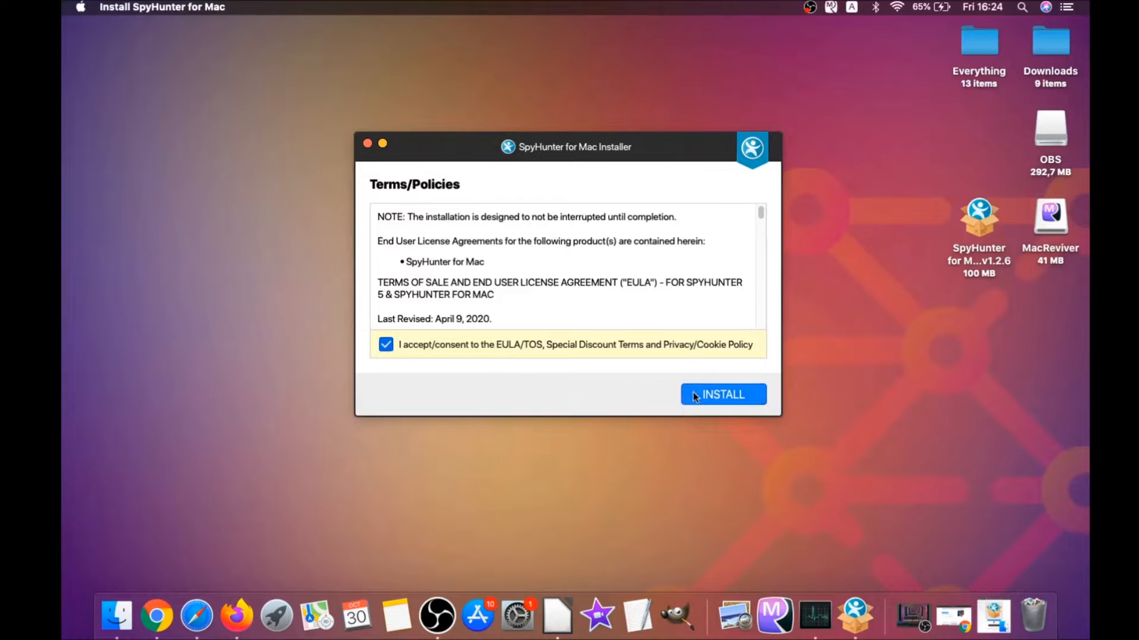
{"action": "left_click", "coordinate": [693, 394]}
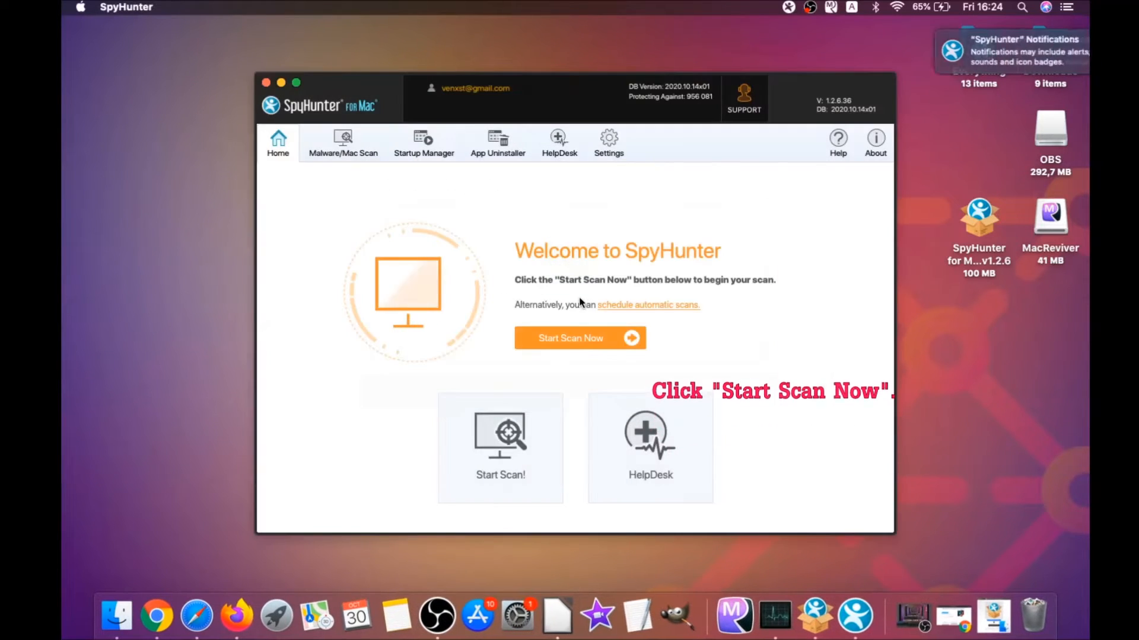
Step: Scan the Mac and remove the detected MacReviverSetup.dmg malware, ignoring PUPs for now
{"action": "left_click", "coordinate": [576, 337]}
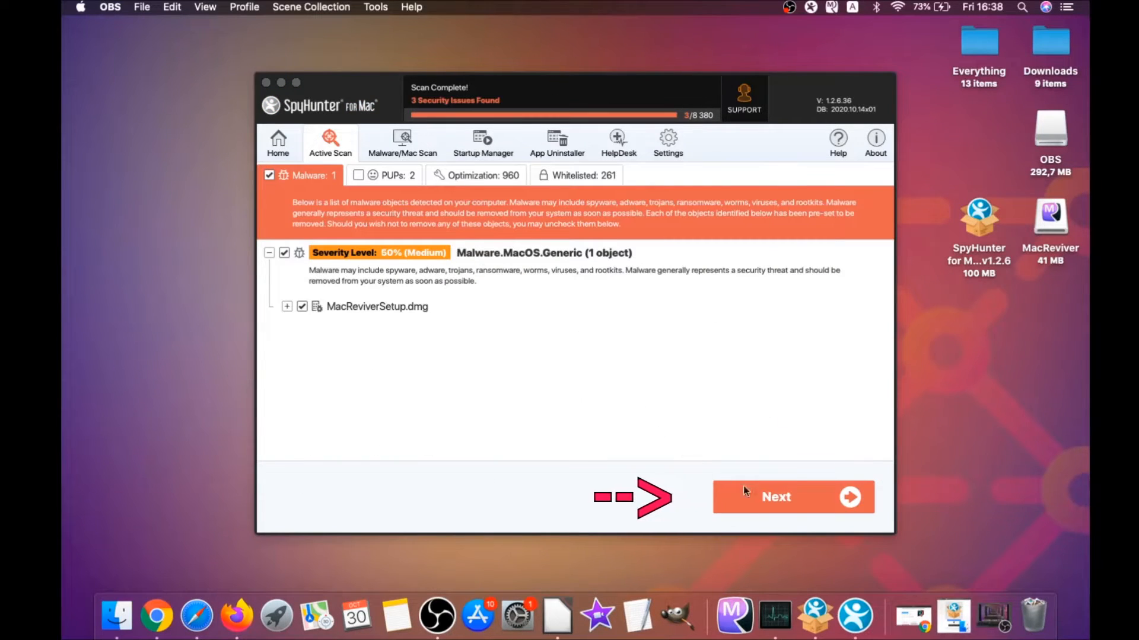
{"action": "left_click", "coordinate": [782, 502]}
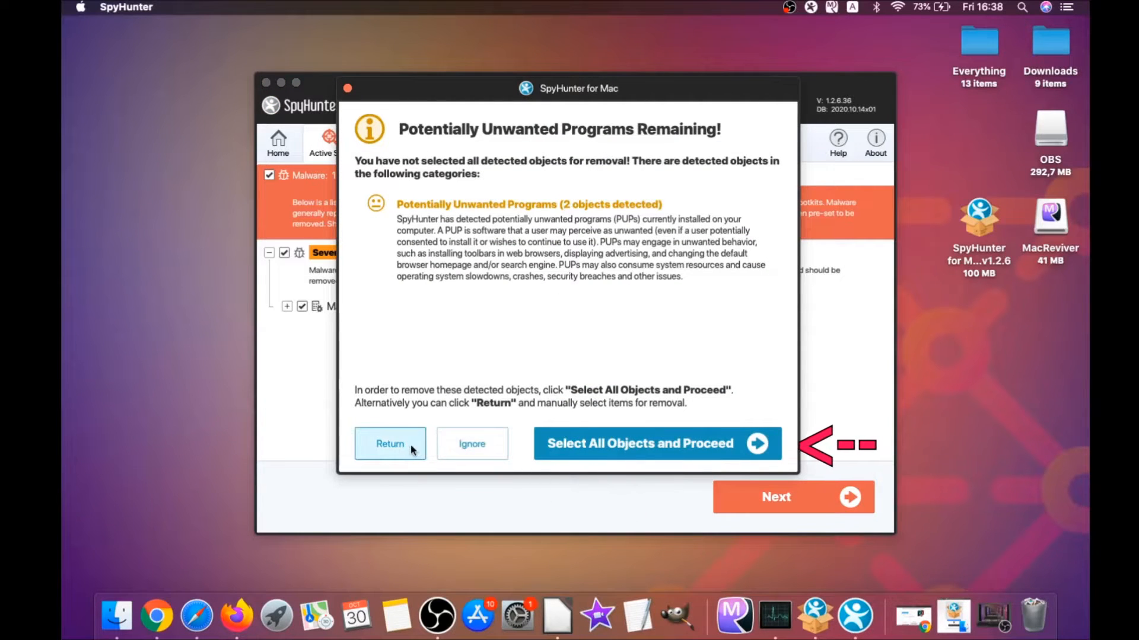
{"action": "left_click", "coordinate": [452, 447]}
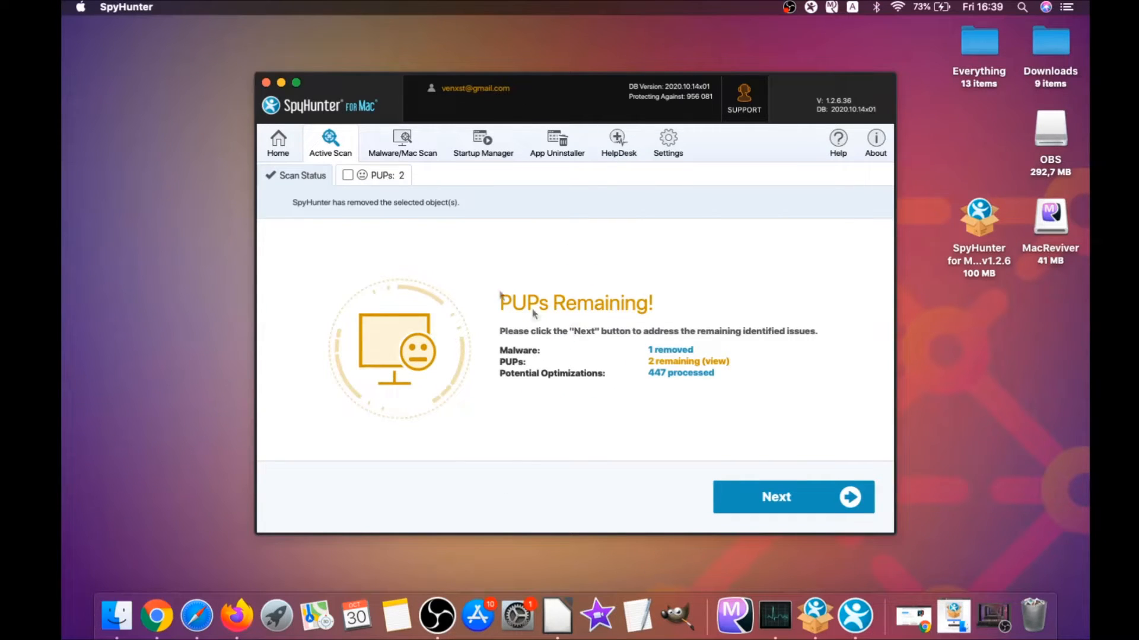
Step: Select the two MacReviver unwanted programs, remove them and finish the cleanup
{"action": "left_click", "coordinate": [383, 175]}
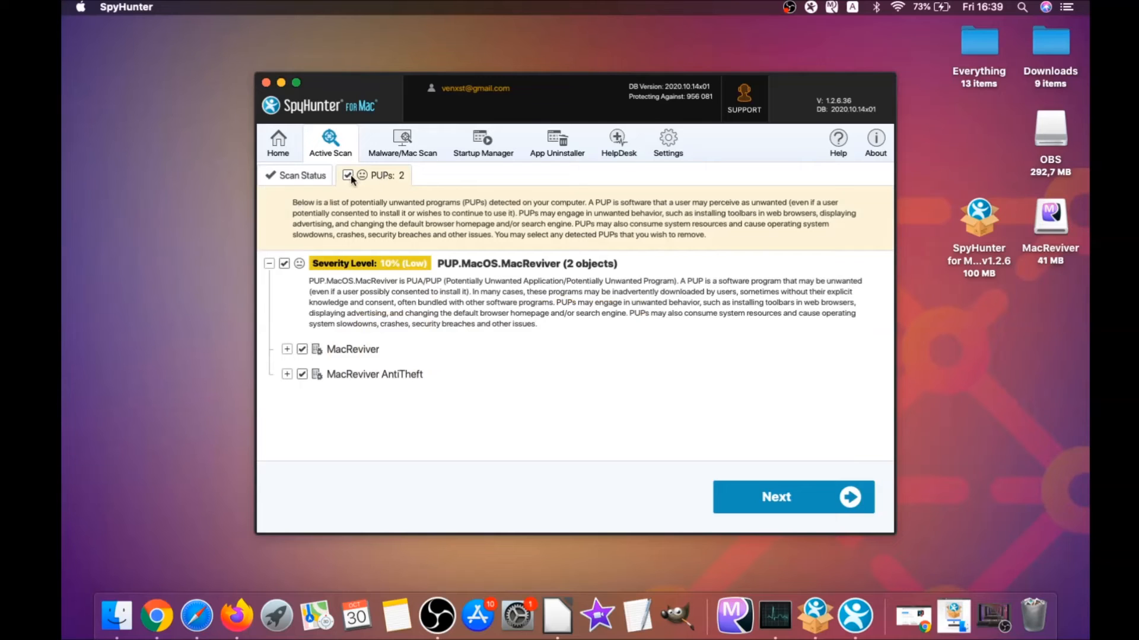
{"action": "left_click", "coordinate": [794, 494]}
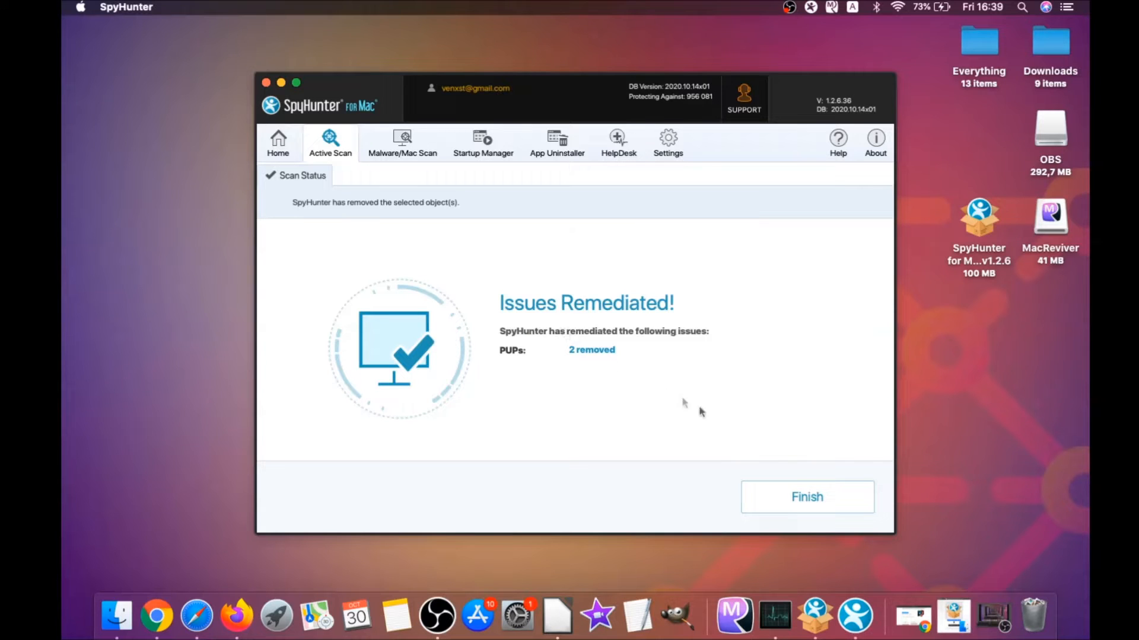
{"action": "left_click", "coordinate": [811, 499]}
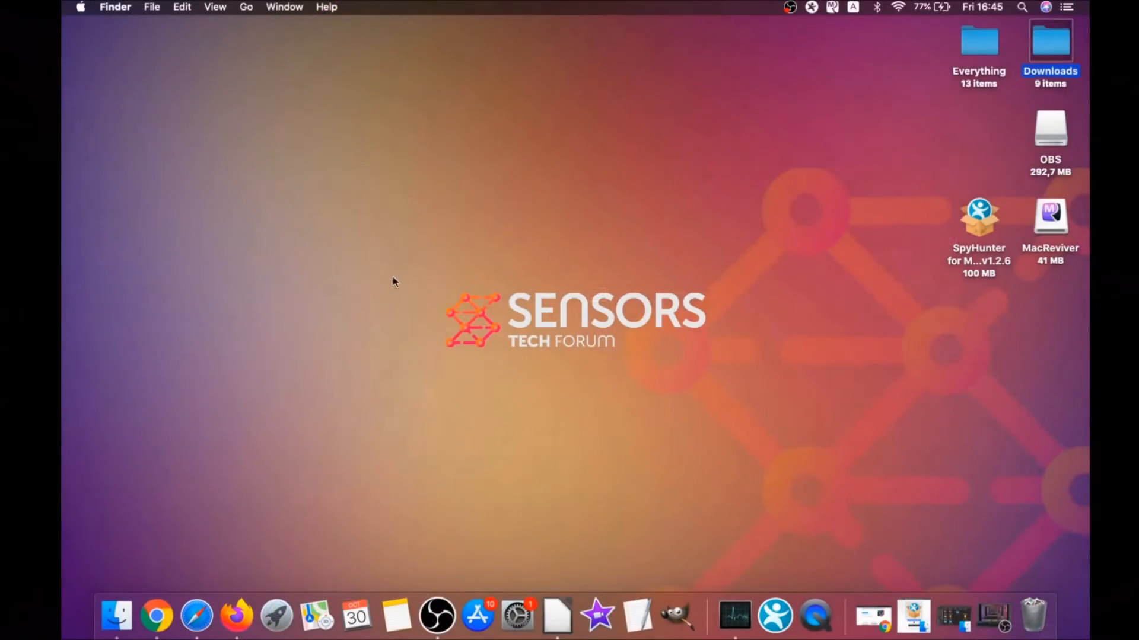
Step: Move MacReviver.app from the Applications folder to the Bin and close the window
{"action": "left_click", "coordinate": [246, 7]}
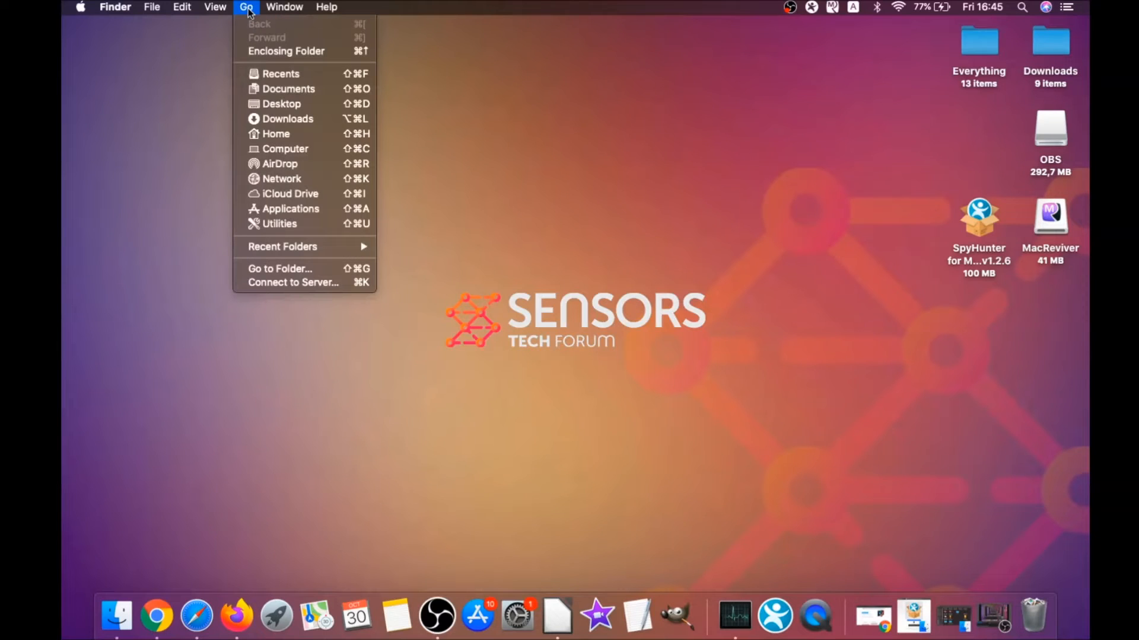
{"action": "left_click", "coordinate": [287, 208]}
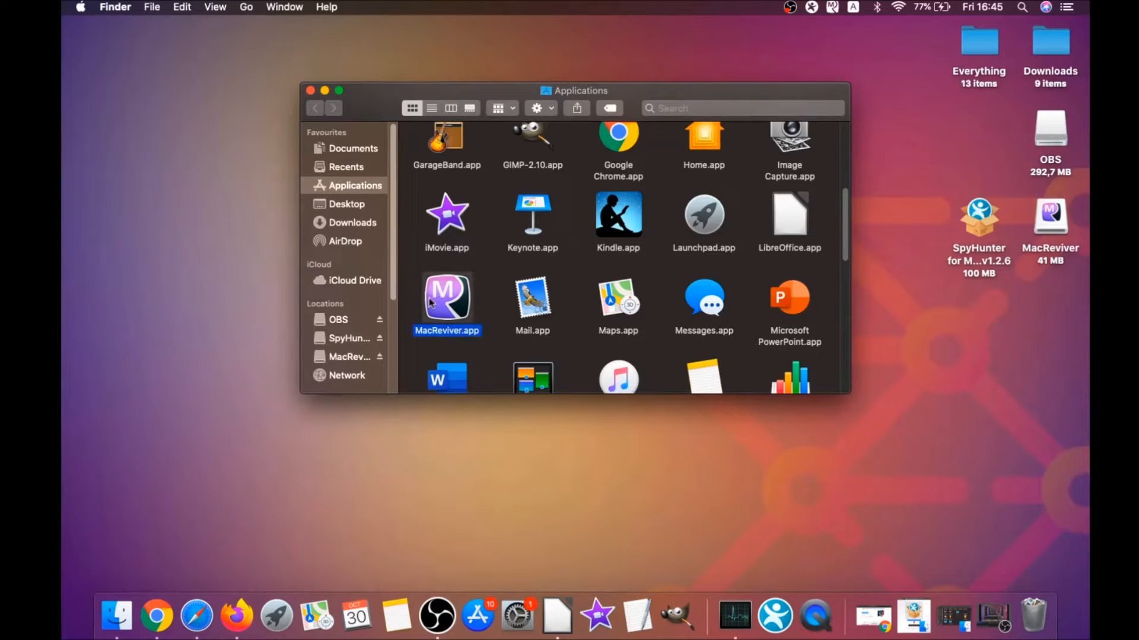
{"action": "left_click_drag", "start_coordinate": [481, 296], "coordinate": [1039, 604]}
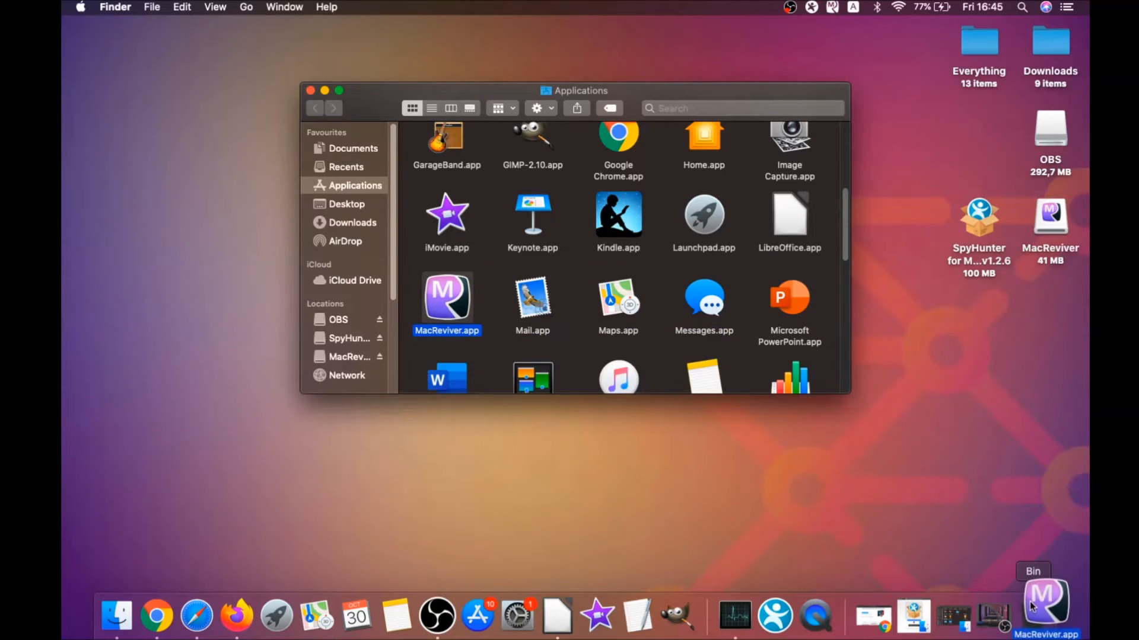
{"action": "left_click", "coordinate": [310, 92]}
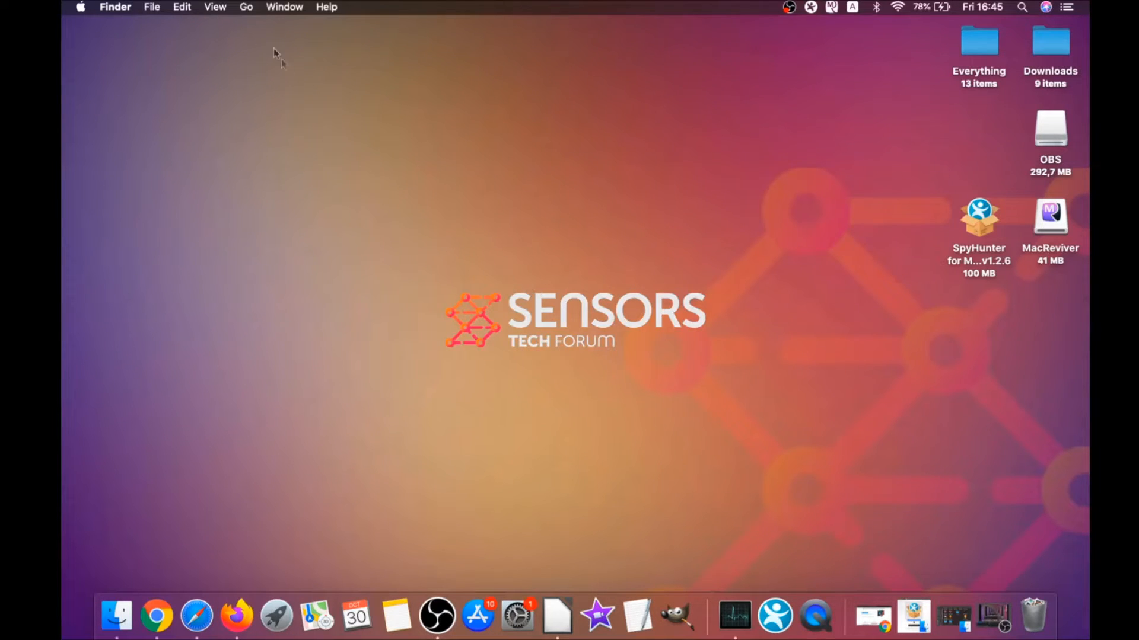
Step: Go to the Utilities folder in Finder
{"action": "left_click", "coordinate": [249, 10]}
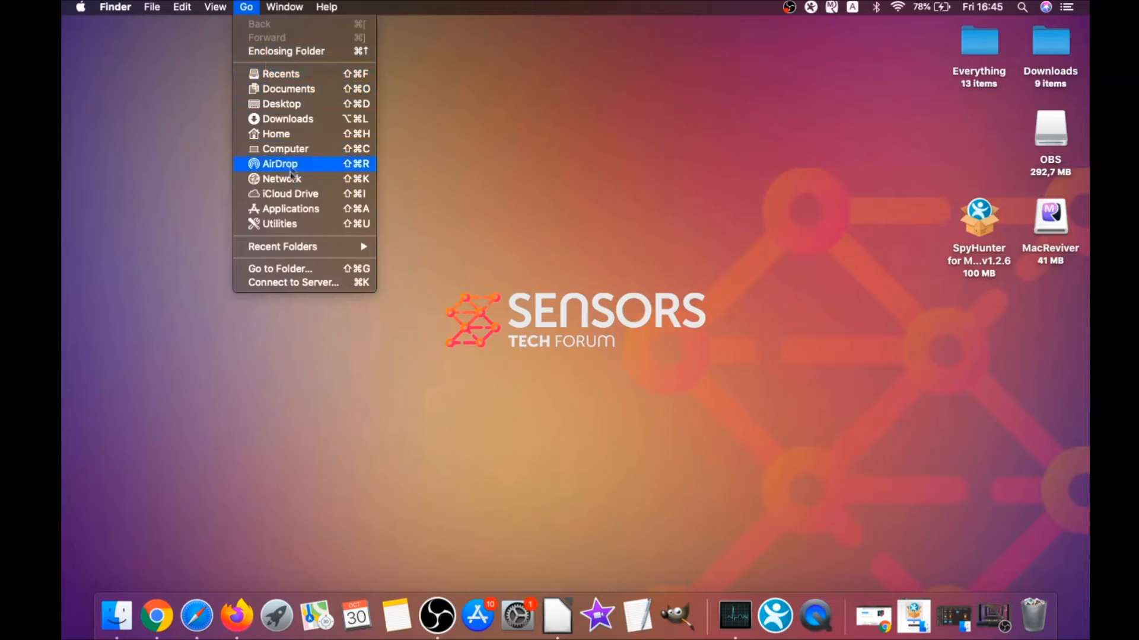
{"action": "left_click", "coordinate": [299, 230]}
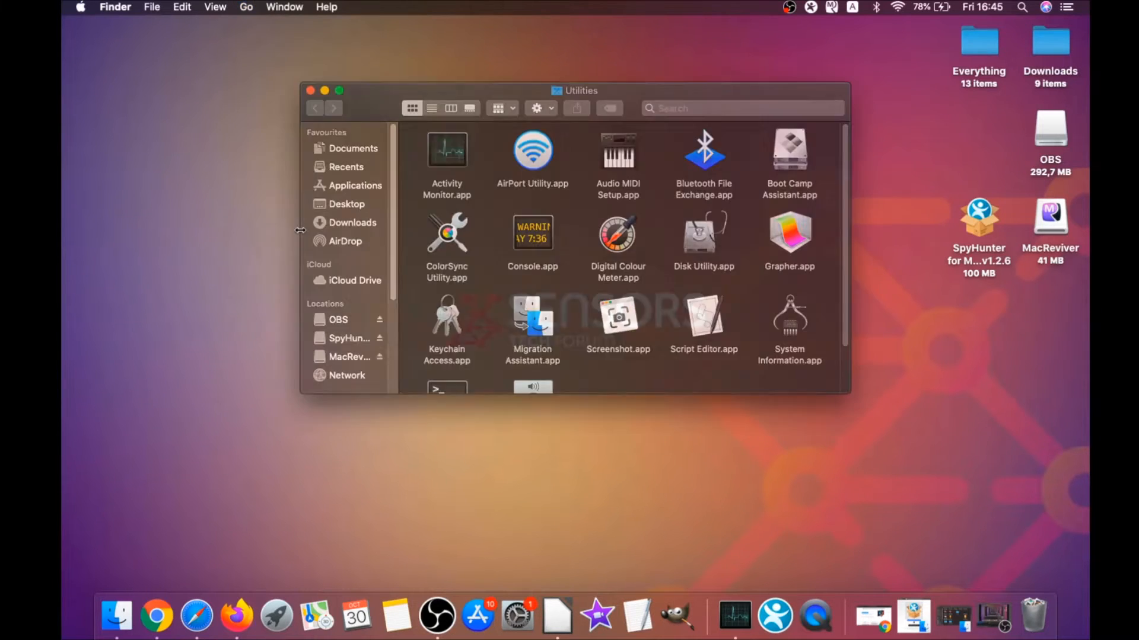
Step: Launch Activity Monitor and force quit the lsd process
{"action": "double_click", "coordinate": [448, 158]}
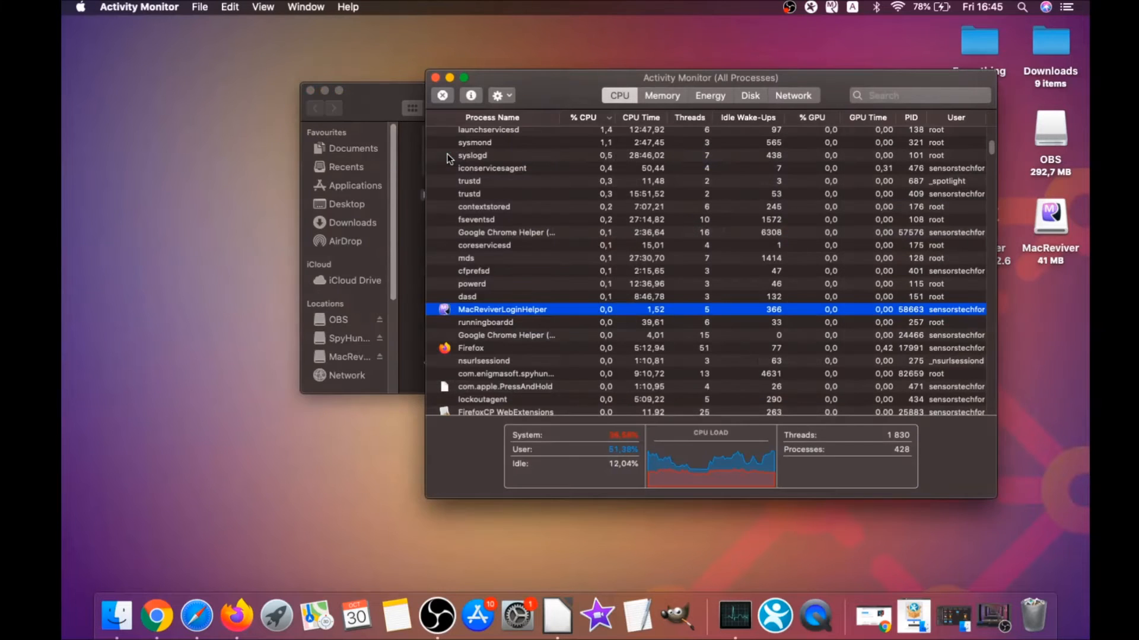
{"action": "left_click", "coordinate": [482, 311]}
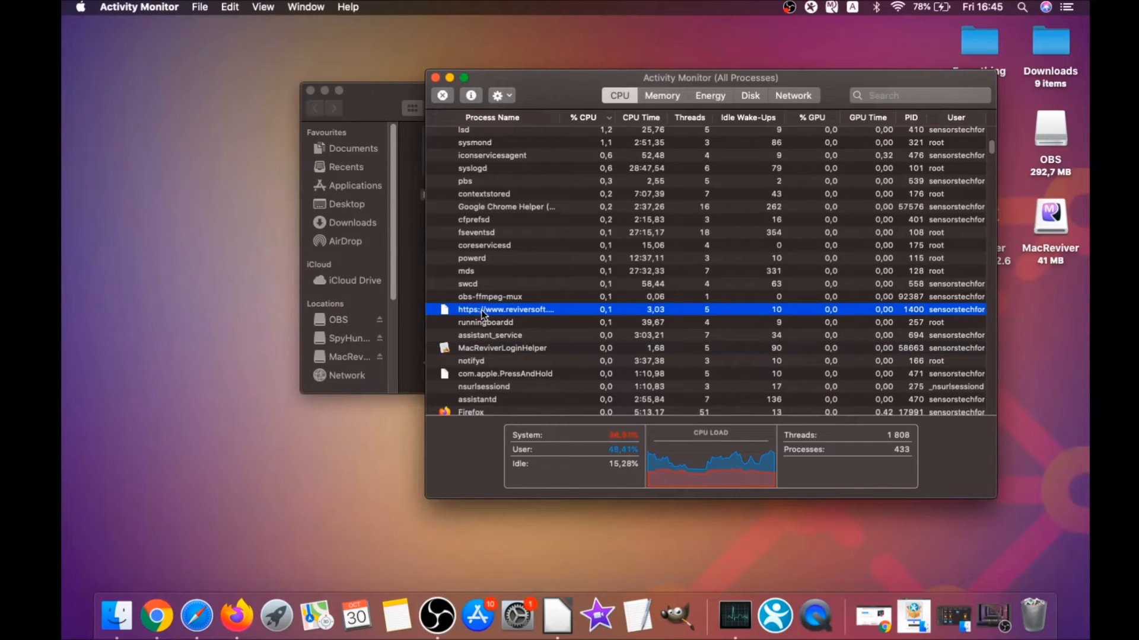
{"action": "scroll", "coordinate": [485, 314], "scroll_direction": "down", "scroll_amount": 5}
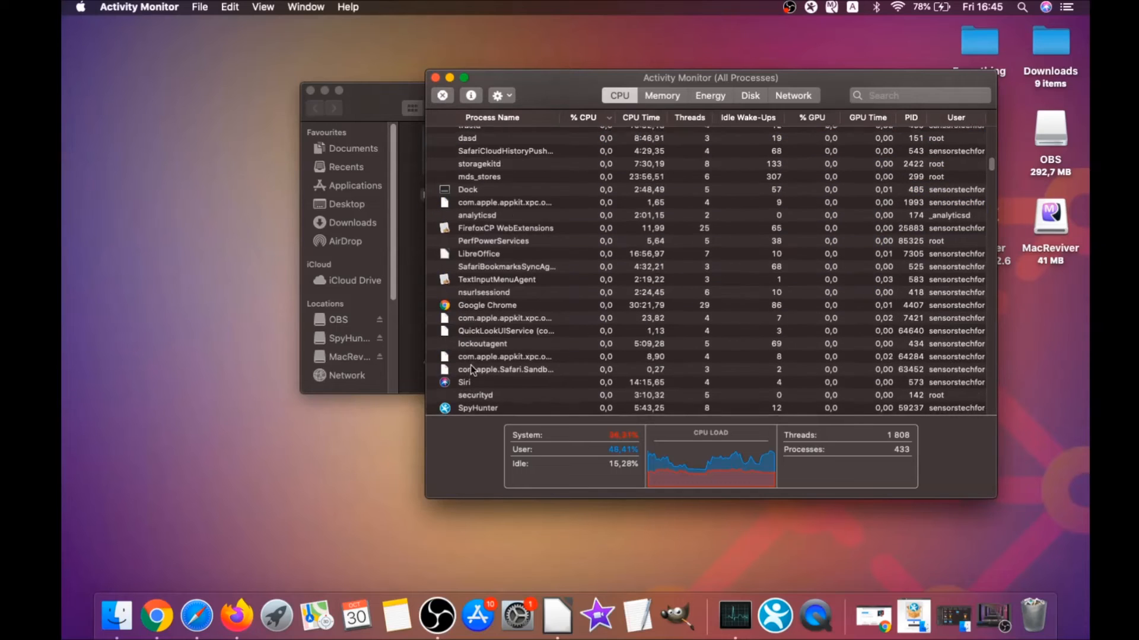
{"action": "scroll", "coordinate": [477, 348], "scroll_direction": "up", "scroll_amount": 5}
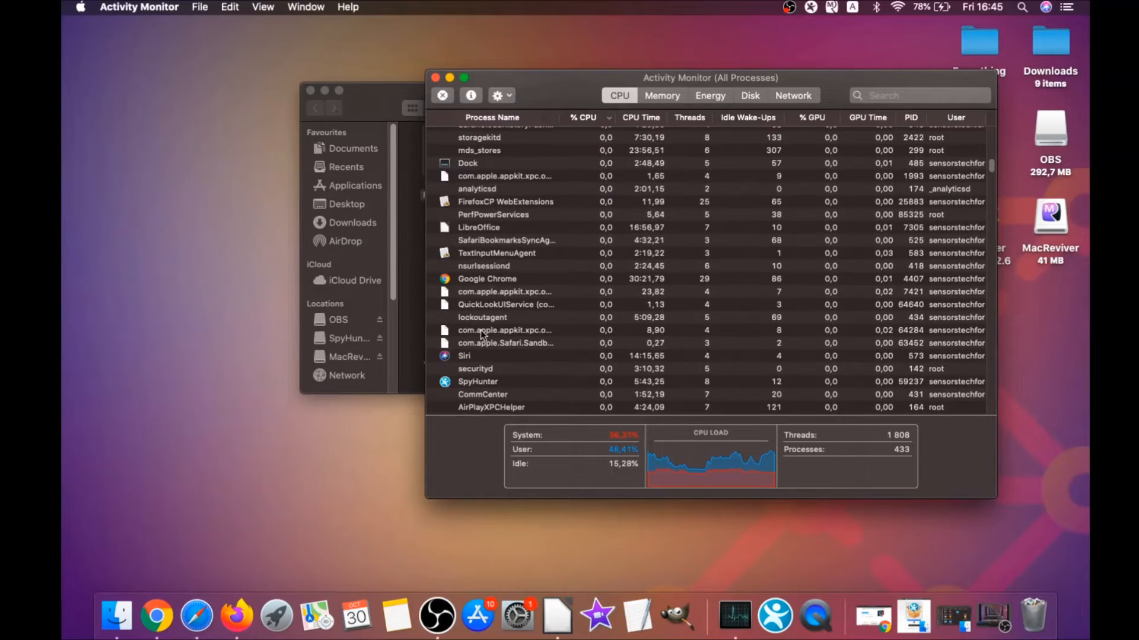
{"action": "scroll", "coordinate": [480, 330], "scroll_direction": "up", "scroll_amount": 2}
{"action": "scroll", "coordinate": [481, 330], "scroll_direction": "up", "scroll_amount": 3}
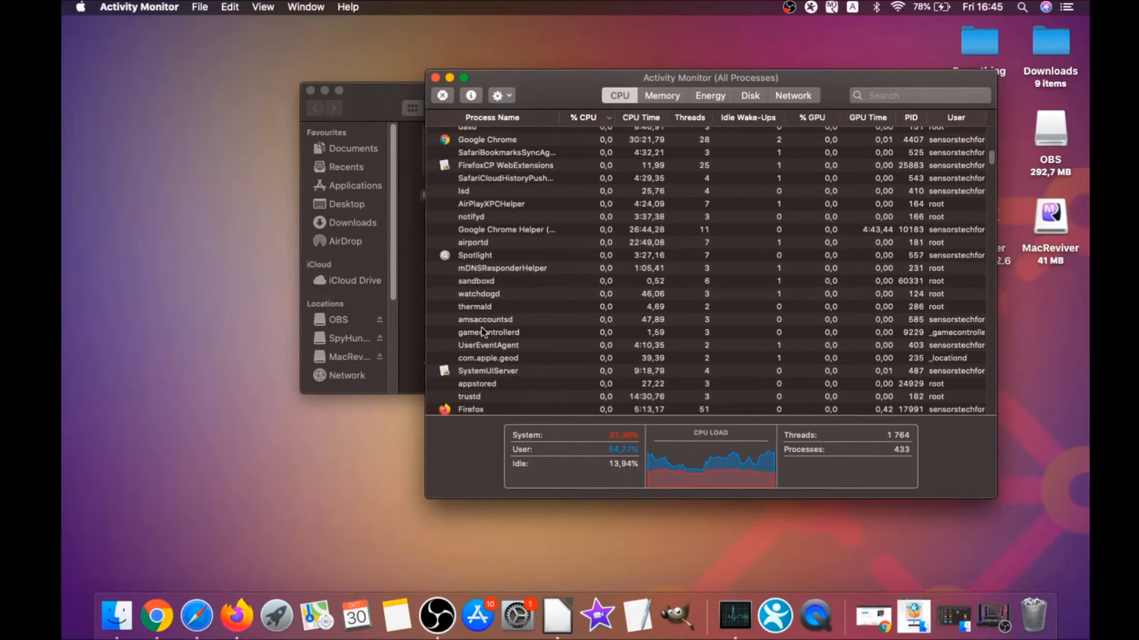
{"action": "left_click", "coordinate": [476, 244]}
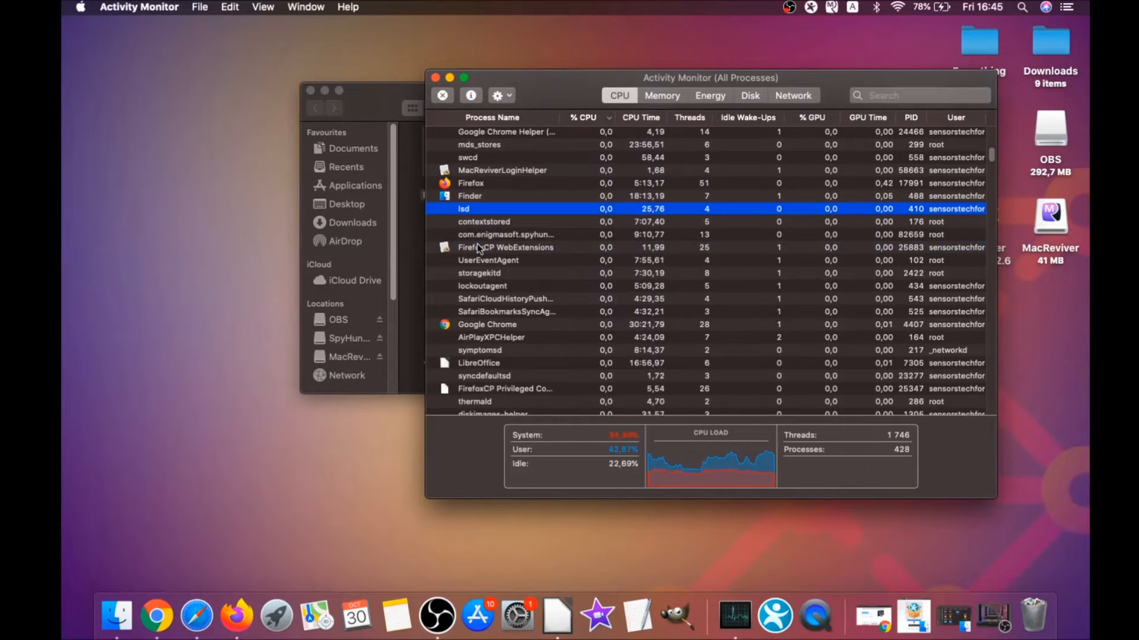
{"action": "left_click", "coordinate": [443, 95]}
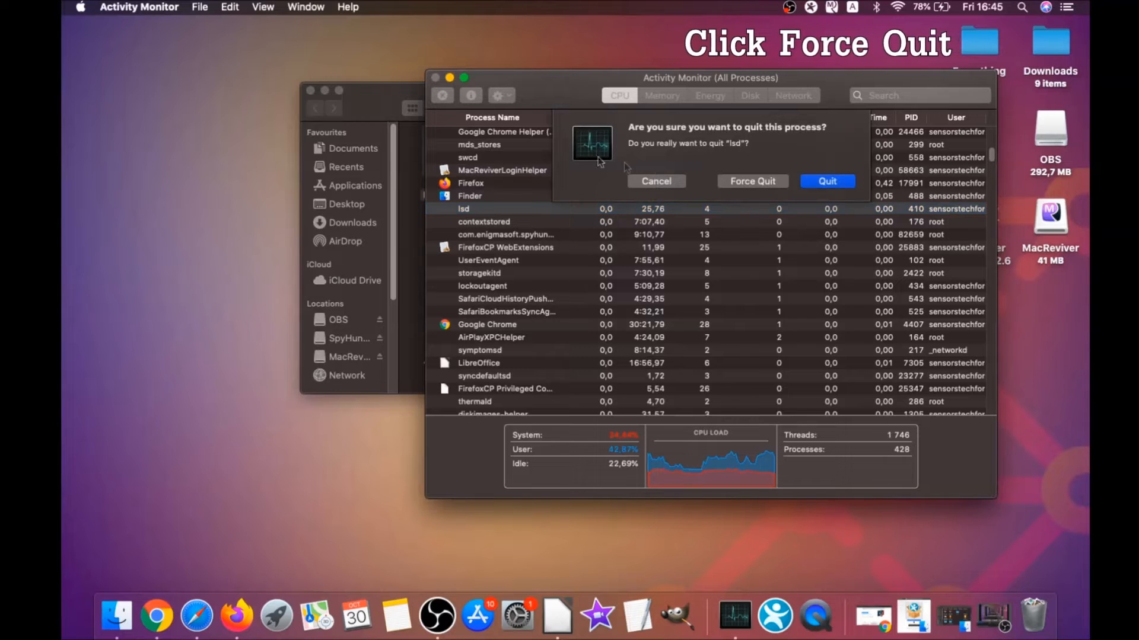
{"action": "left_click", "coordinate": [753, 181]}
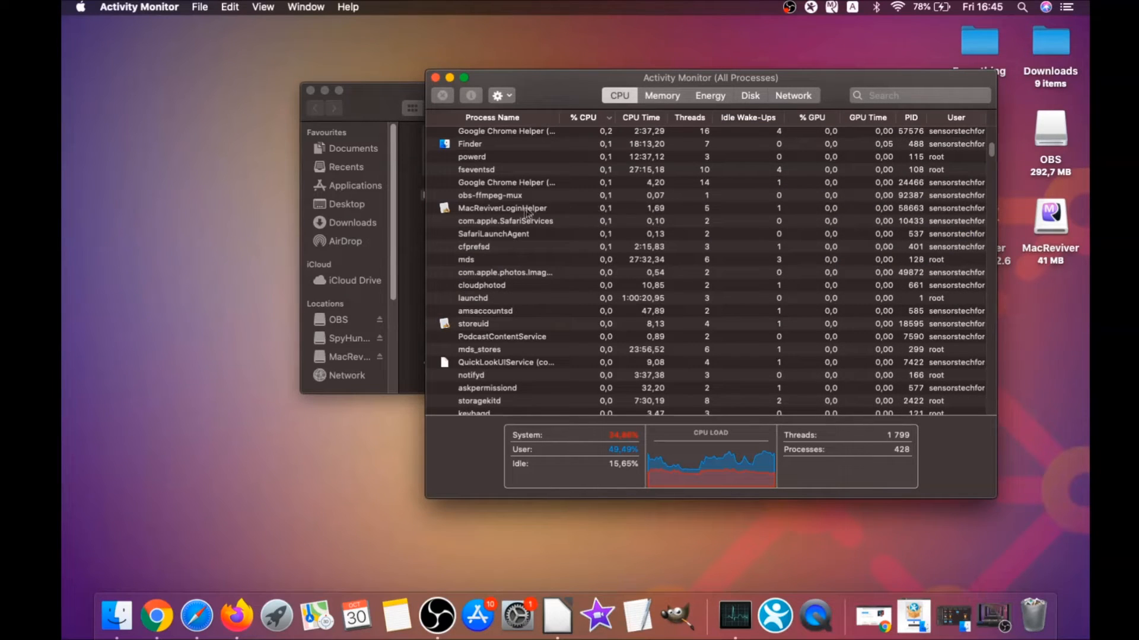
Step: Quit the MacReviverLoginHelper process
{"action": "left_click", "coordinate": [526, 210]}
{"action": "left_click", "coordinate": [443, 95]}
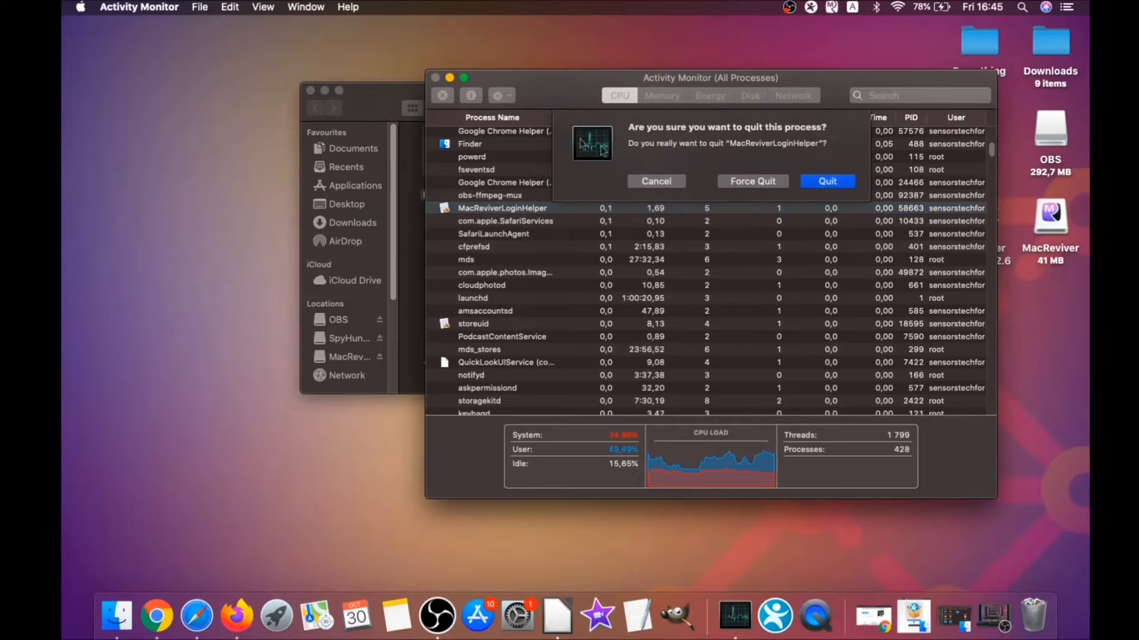
{"action": "left_click", "coordinate": [740, 182]}
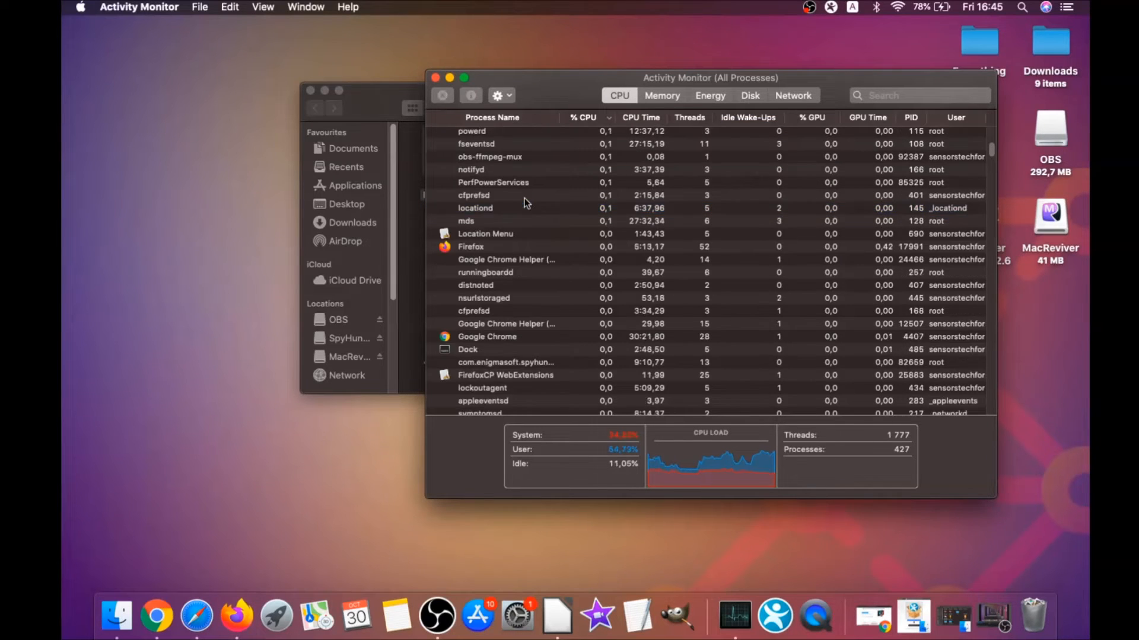
{"action": "scroll", "coordinate": [525, 203], "scroll_direction": "up", "scroll_amount": 3}
{"action": "scroll", "coordinate": [520, 201], "scroll_direction": "up", "scroll_amount": 3}
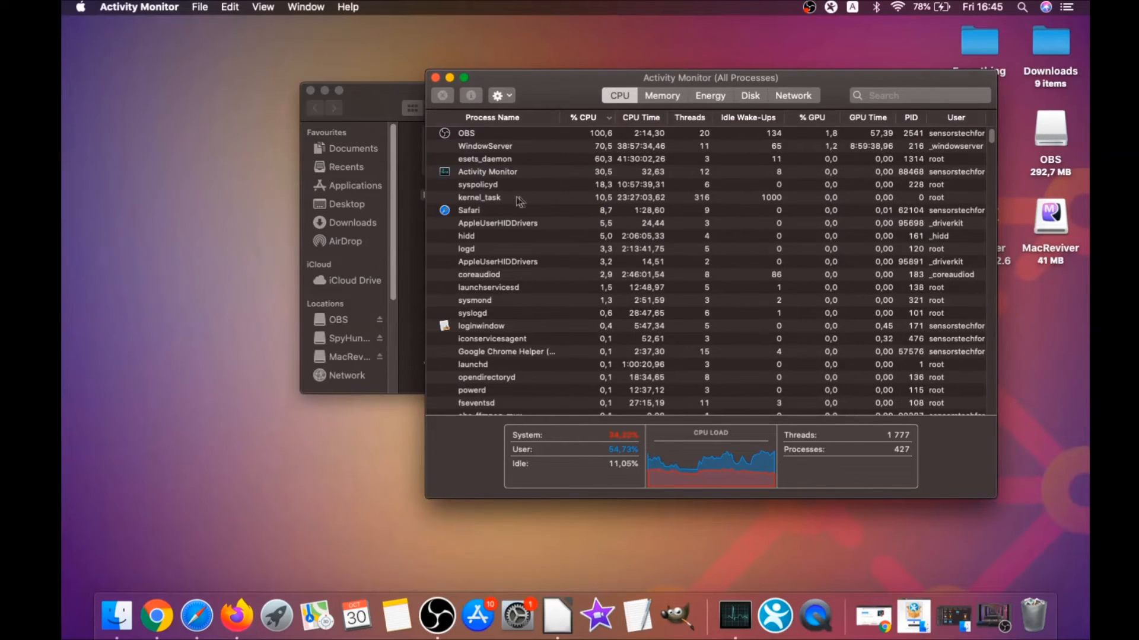
Step: Close Activity Monitor and the Utilities window, then bring up Google Chrome
{"action": "left_click", "coordinate": [434, 77]}
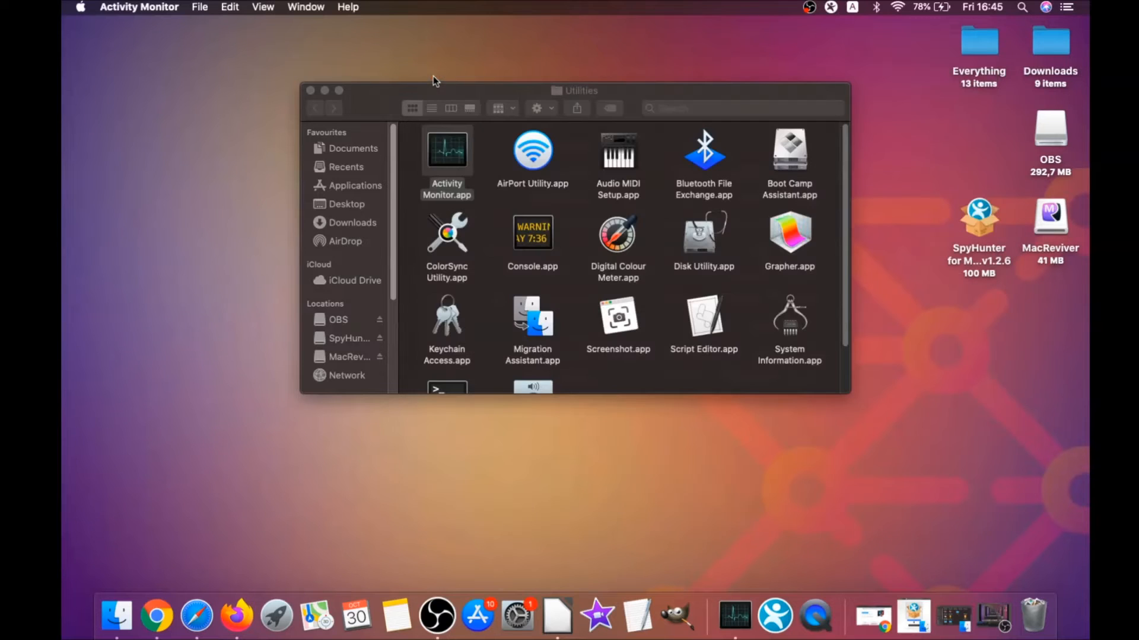
{"action": "left_click", "coordinate": [310, 91]}
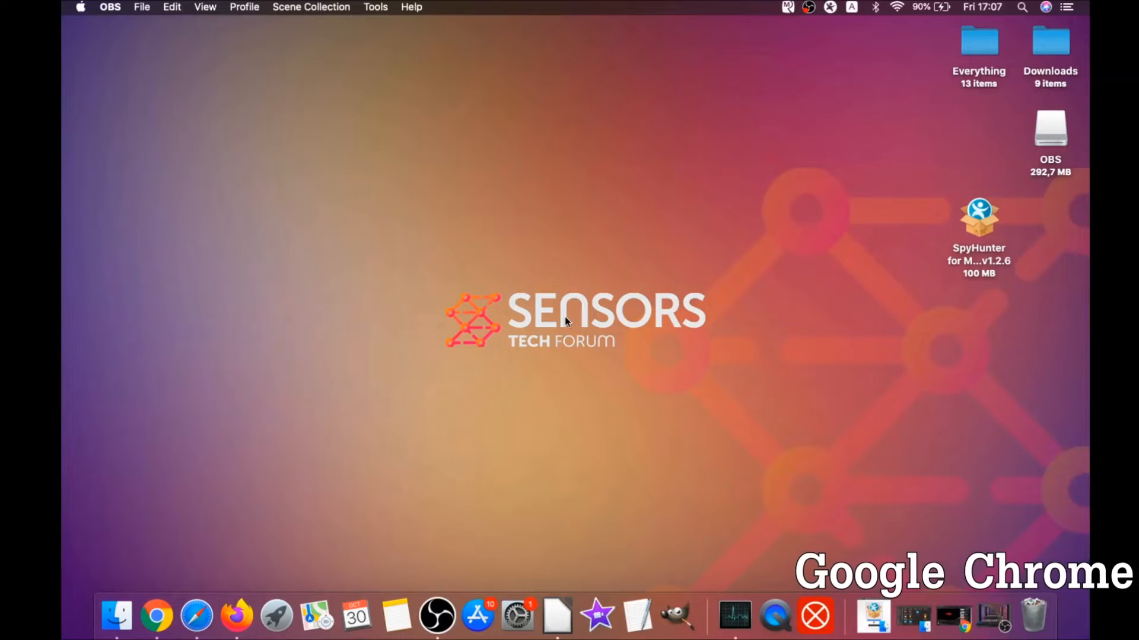
{"action": "left_click", "coordinate": [156, 615]}
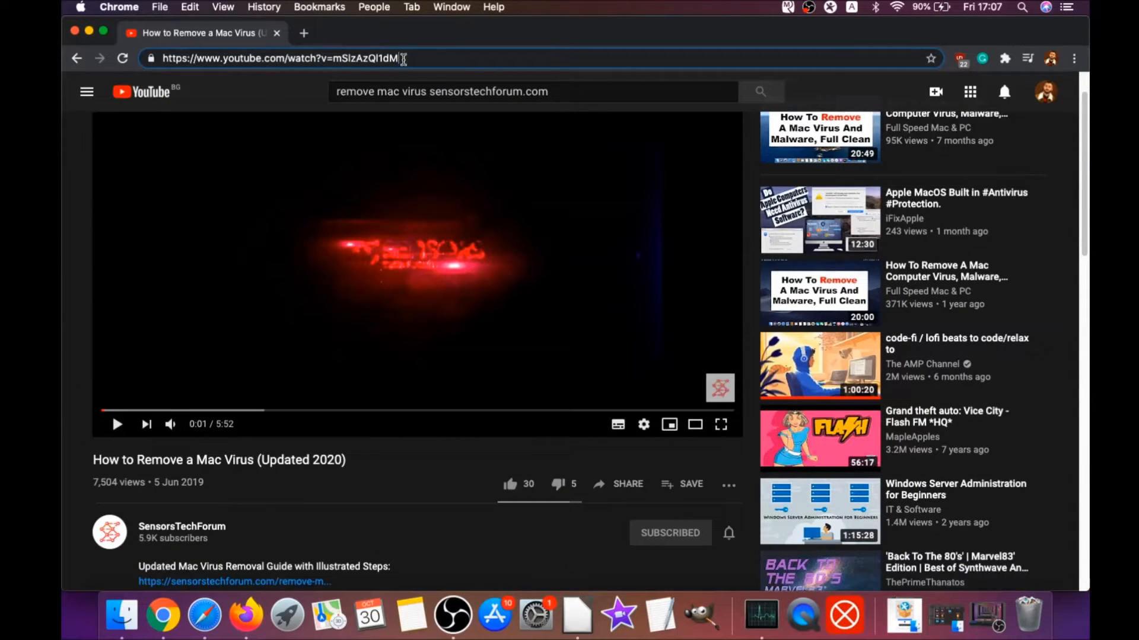
Step: Select the YouTube URL in the omnibox to replace it with about://settings/clearBrowserData
{"action": "left_click_drag", "start_coordinate": [403, 59], "coordinate": [157, 60]}
{"action": "type", "text": "about:/"}
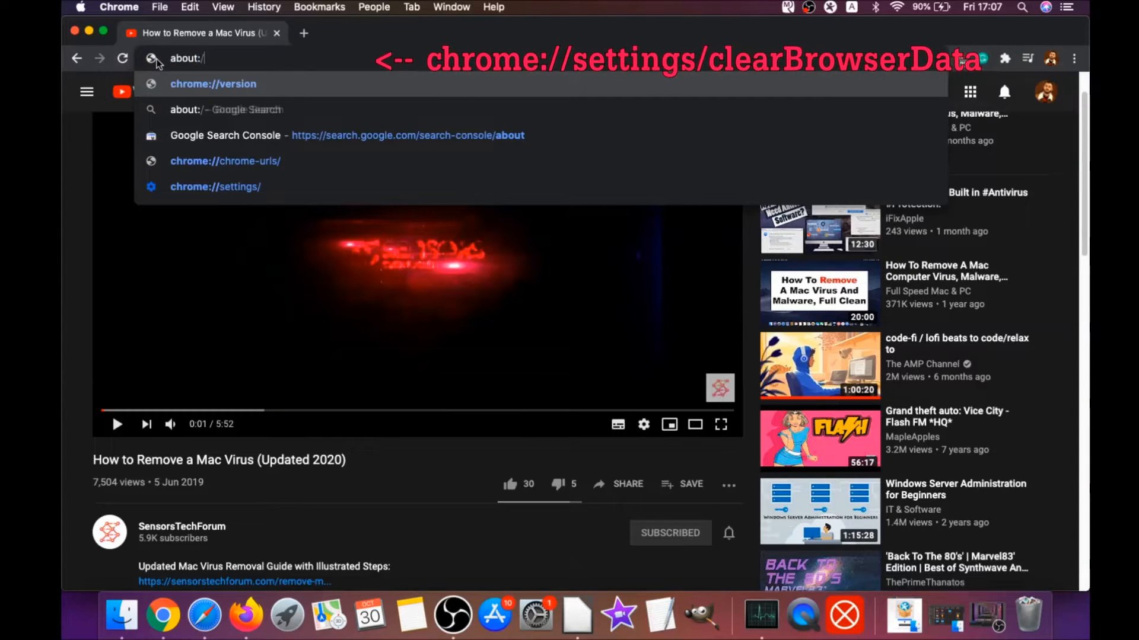
{"action": "type", "text": "/settings"}
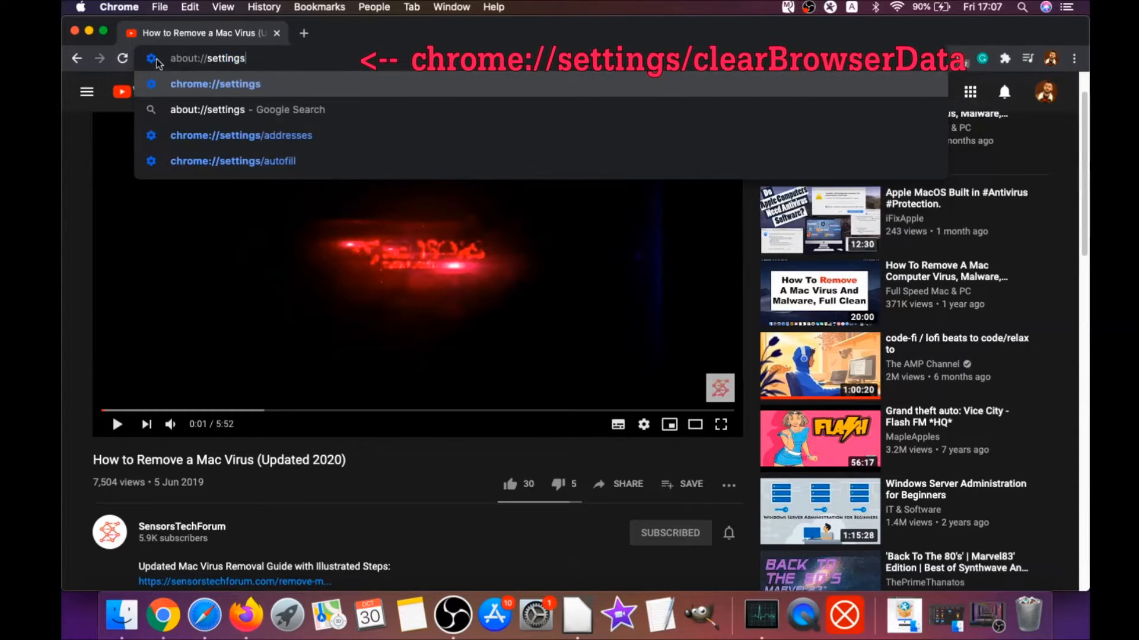
{"action": "type", "text": "/clear"}
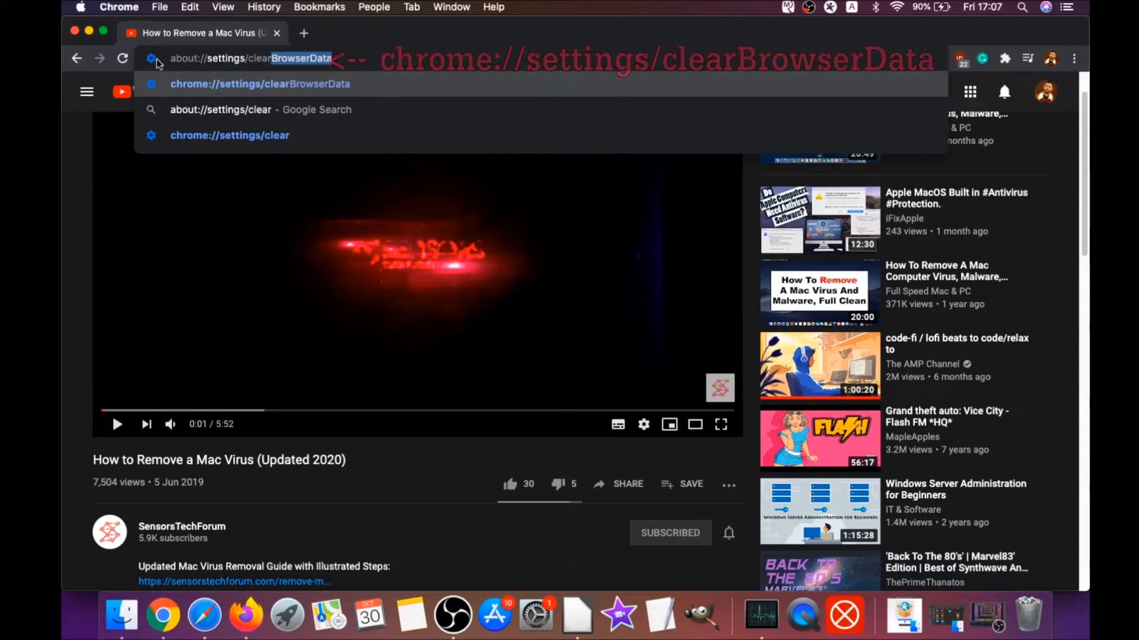
{"action": "type", "text": "BrowserData"}
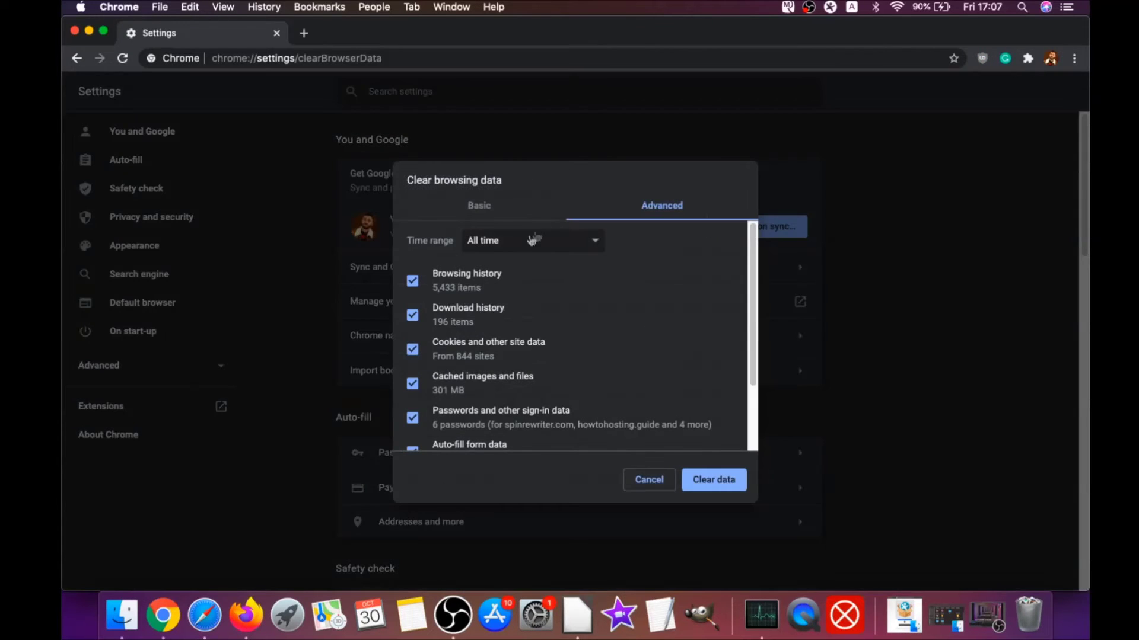
Step: Clear all-time browsing data while keeping Passwords and other sign-in data unticked
{"action": "left_click", "coordinate": [532, 240]}
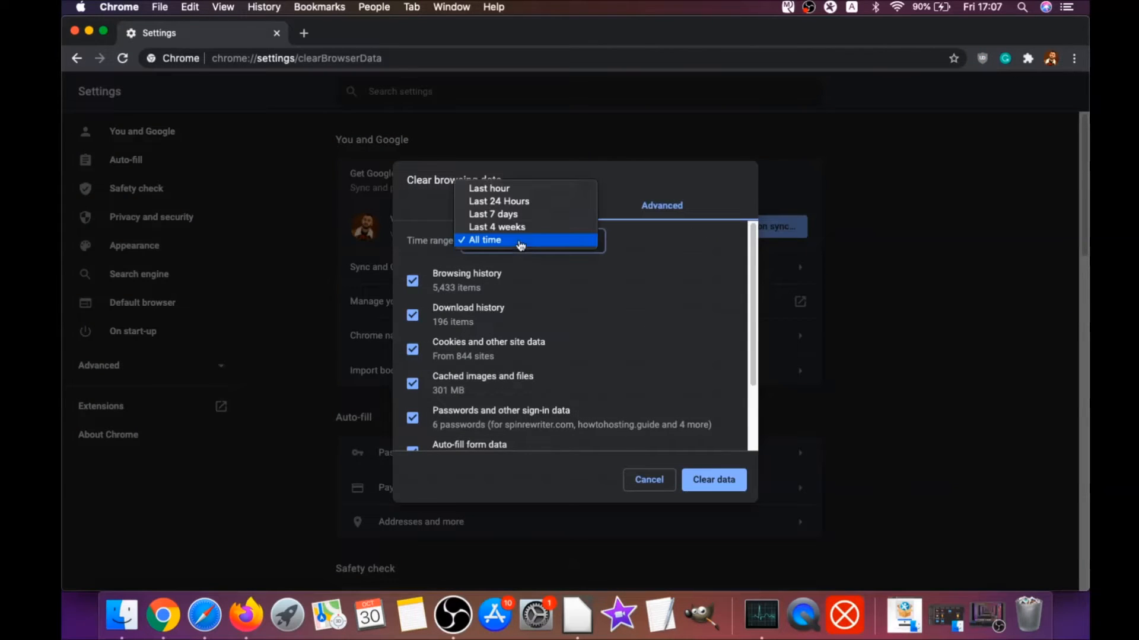
{"action": "left_click", "coordinate": [485, 243]}
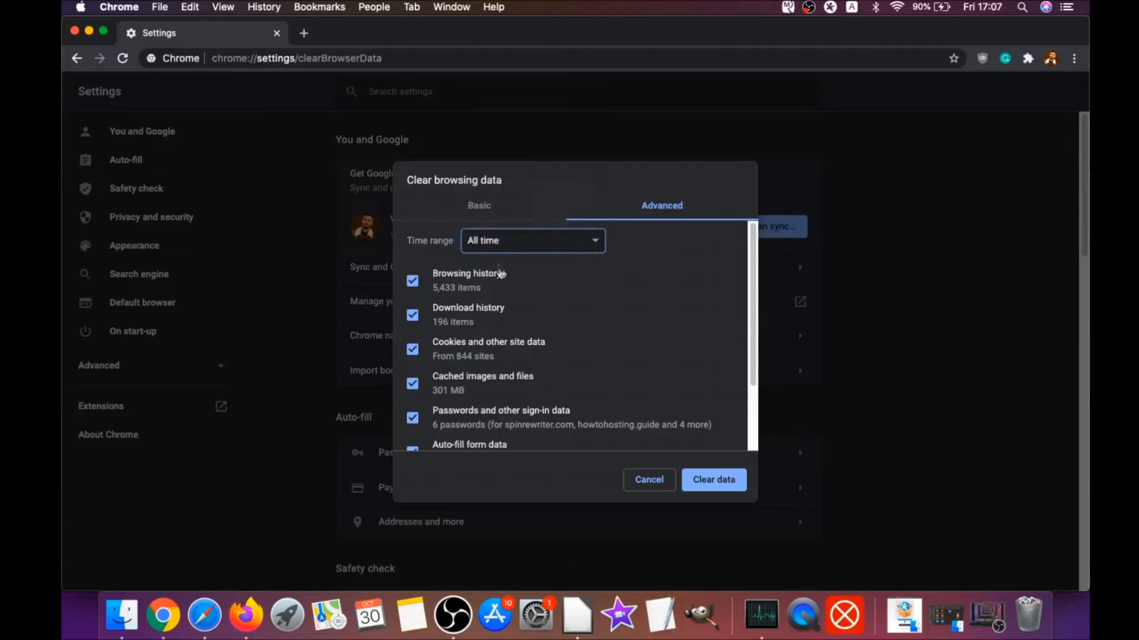
{"action": "scroll", "coordinate": [500, 275], "scroll_direction": "down", "scroll_amount": 1}
{"action": "scroll", "coordinate": [467, 284], "scroll_direction": "down", "scroll_amount": 2}
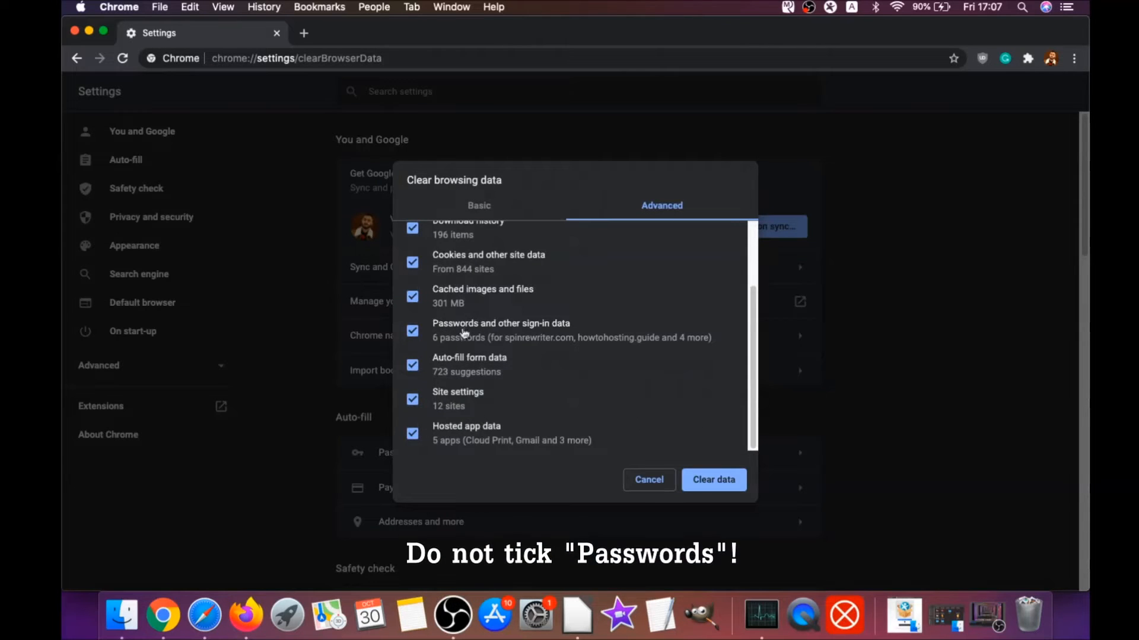
{"action": "left_click", "coordinate": [462, 334]}
{"action": "scroll", "coordinate": [466, 315], "scroll_direction": "up", "scroll_amount": 2}
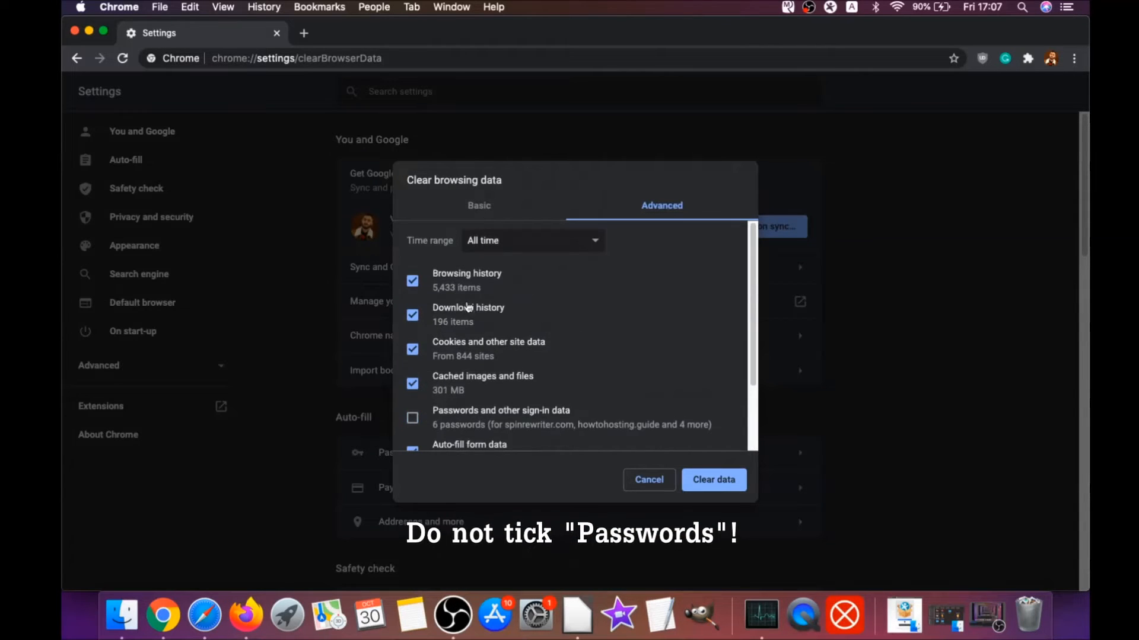
{"action": "scroll", "coordinate": [451, 347], "scroll_direction": "down", "scroll_amount": 2}
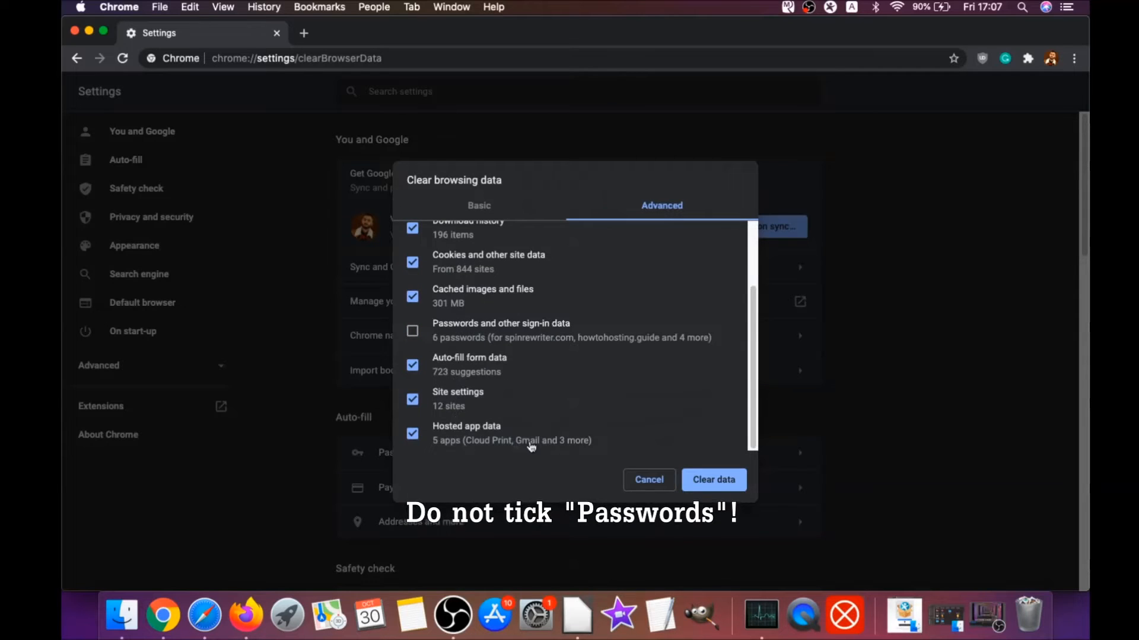
{"action": "left_click", "coordinate": [710, 481]}
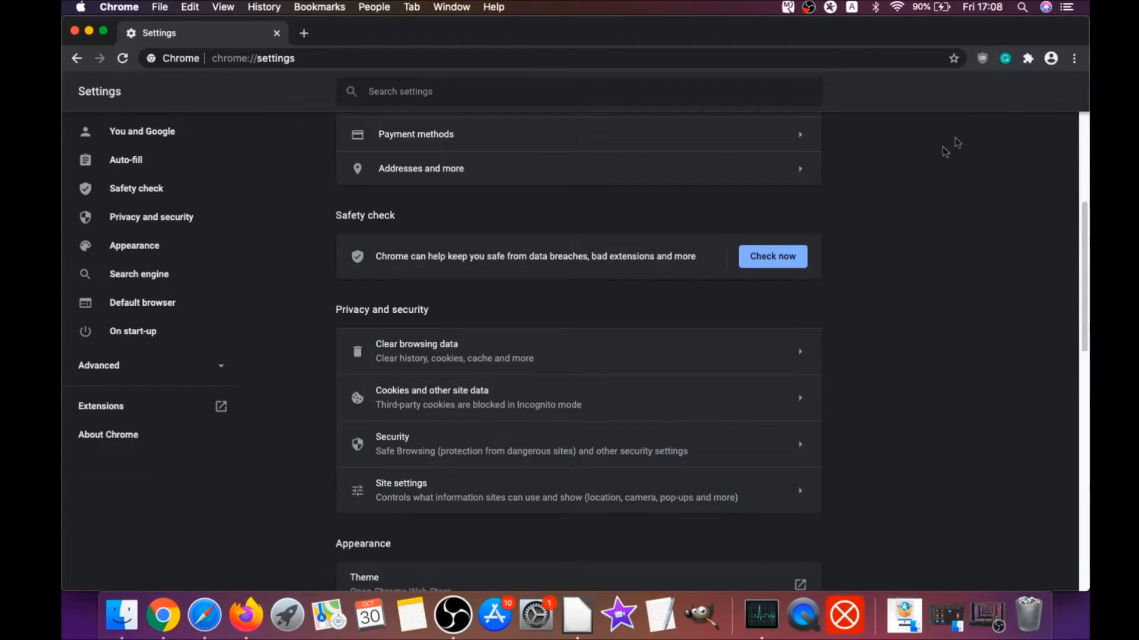
Step: Remove the uBlock Origin extension from Chrome's Extensions page and minimize Chrome
{"action": "left_click", "coordinate": [1073, 58]}
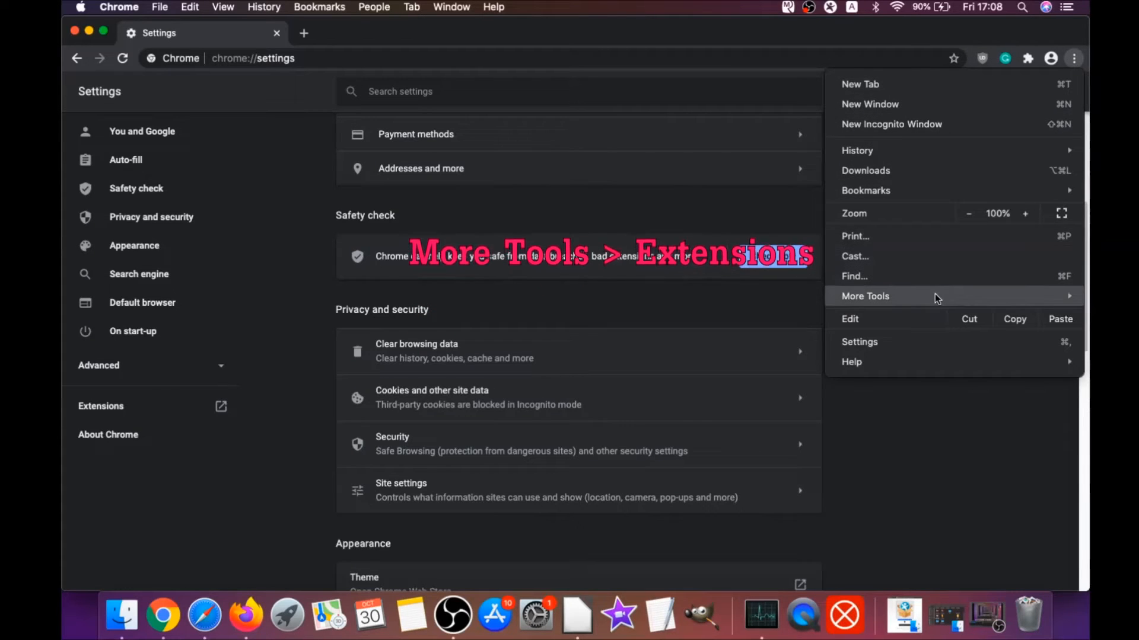
{"action": "mouse_move", "coordinate": [865, 296]}
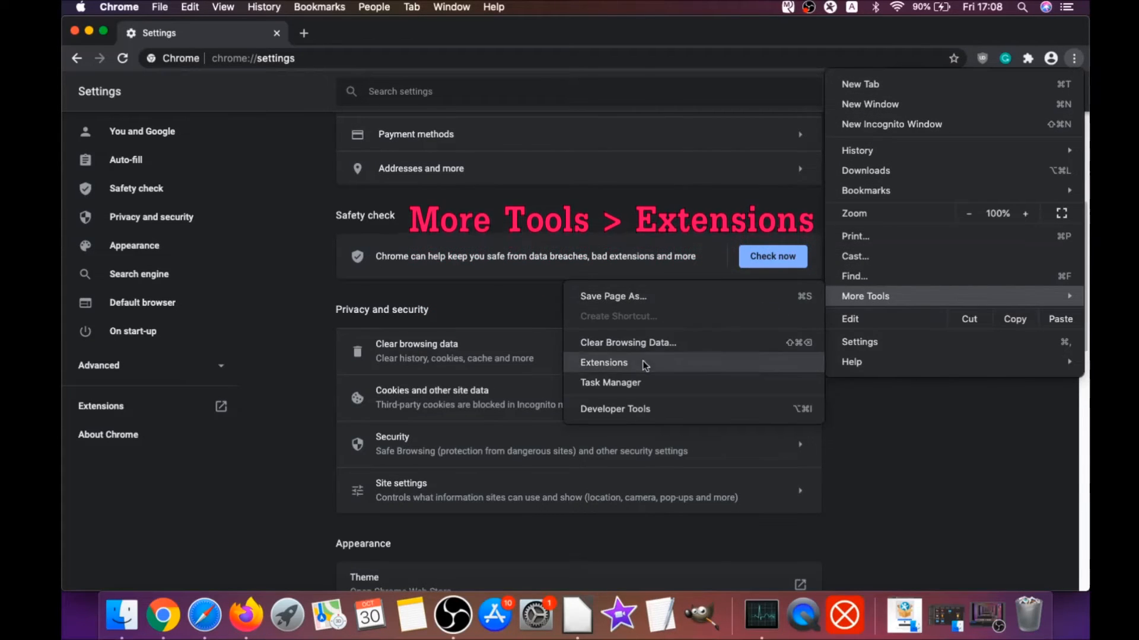
{"action": "left_click", "coordinate": [644, 365]}
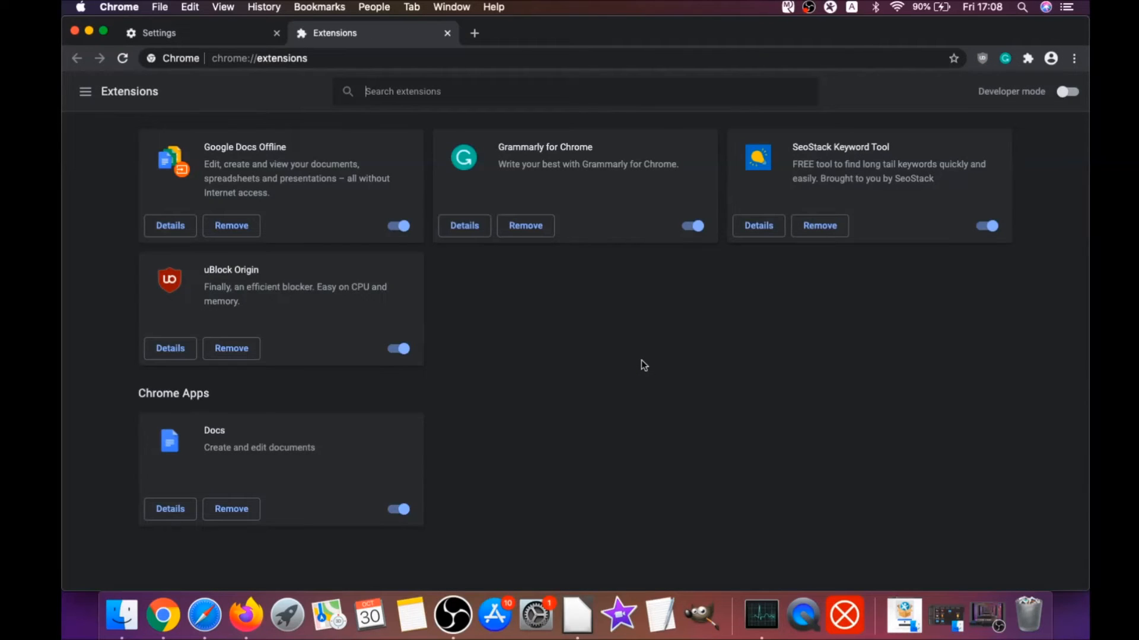
{"action": "left_click", "coordinate": [223, 350]}
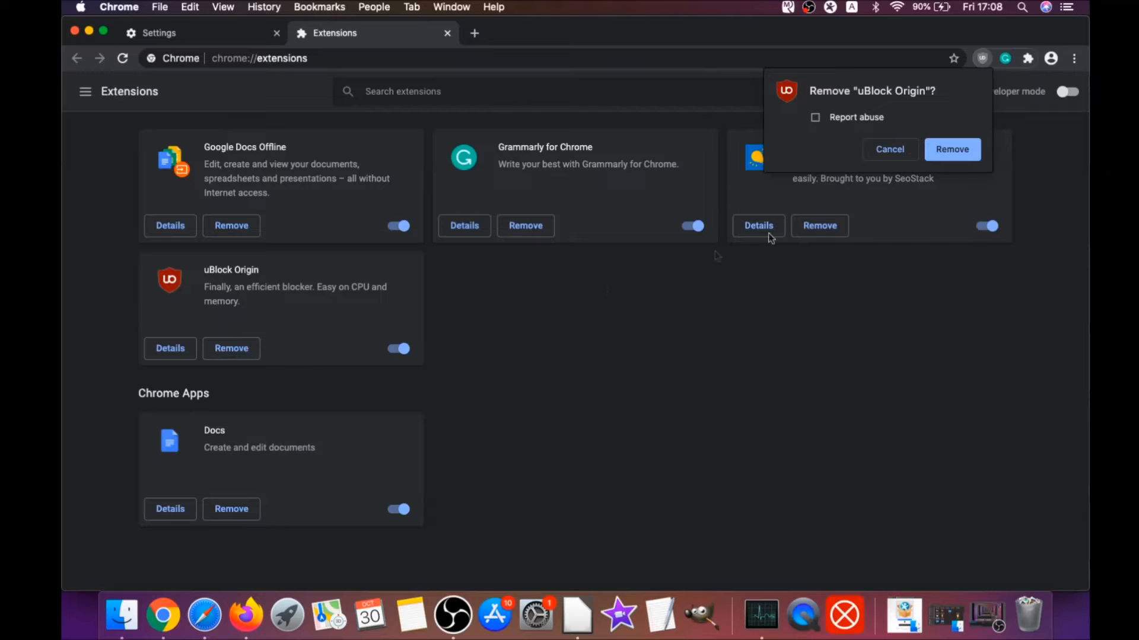
{"action": "left_click", "coordinate": [967, 148]}
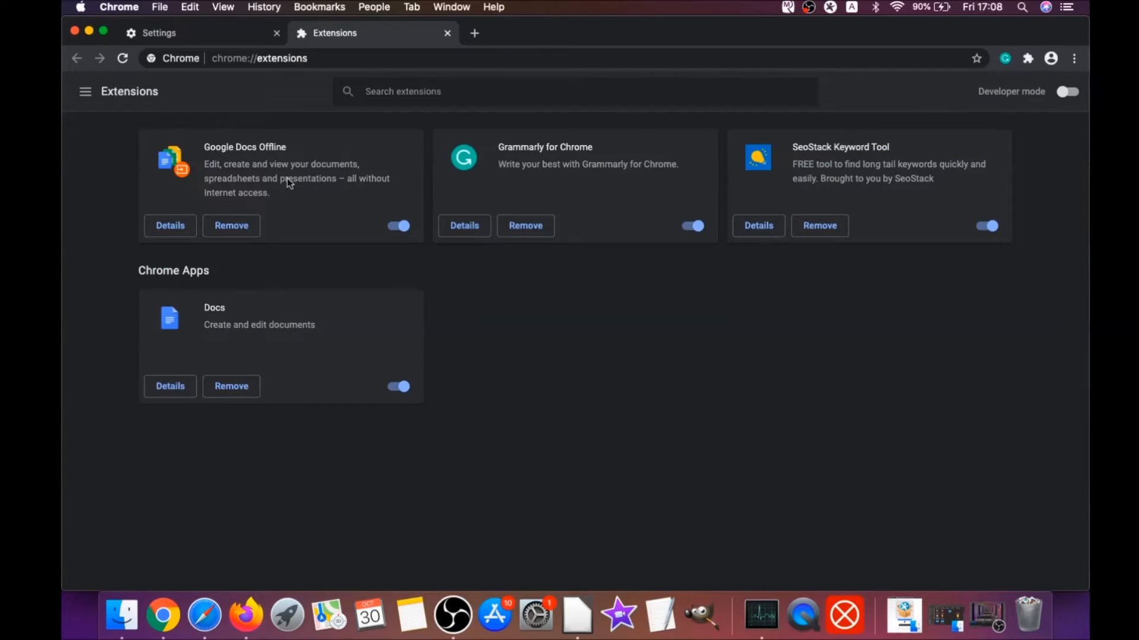
{"action": "left_click", "coordinate": [88, 32]}
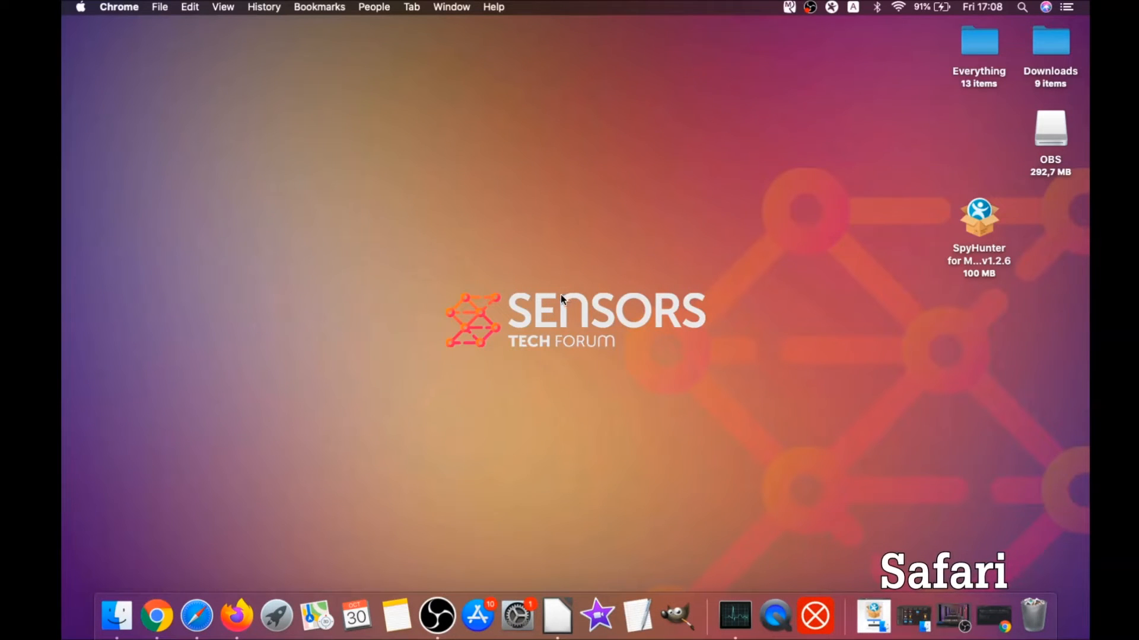
Step: In Safari Preferences > General, change the homepage from macreviver.com to apple.com
{"action": "left_click", "coordinate": [197, 616]}
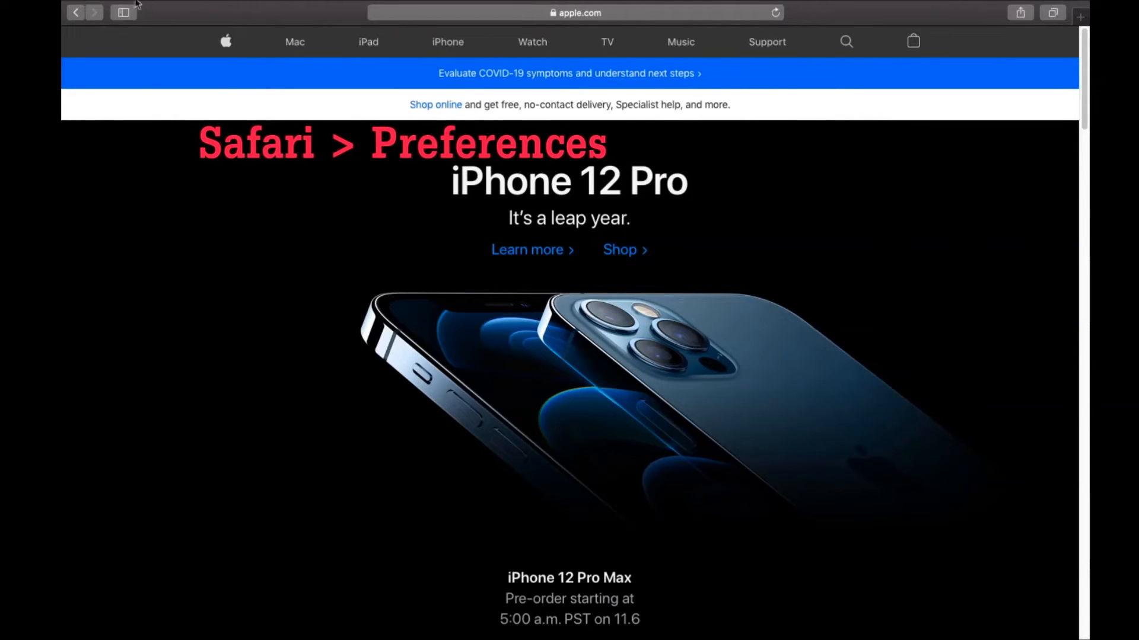
{"action": "mouse_move", "coordinate": [179, 8]}
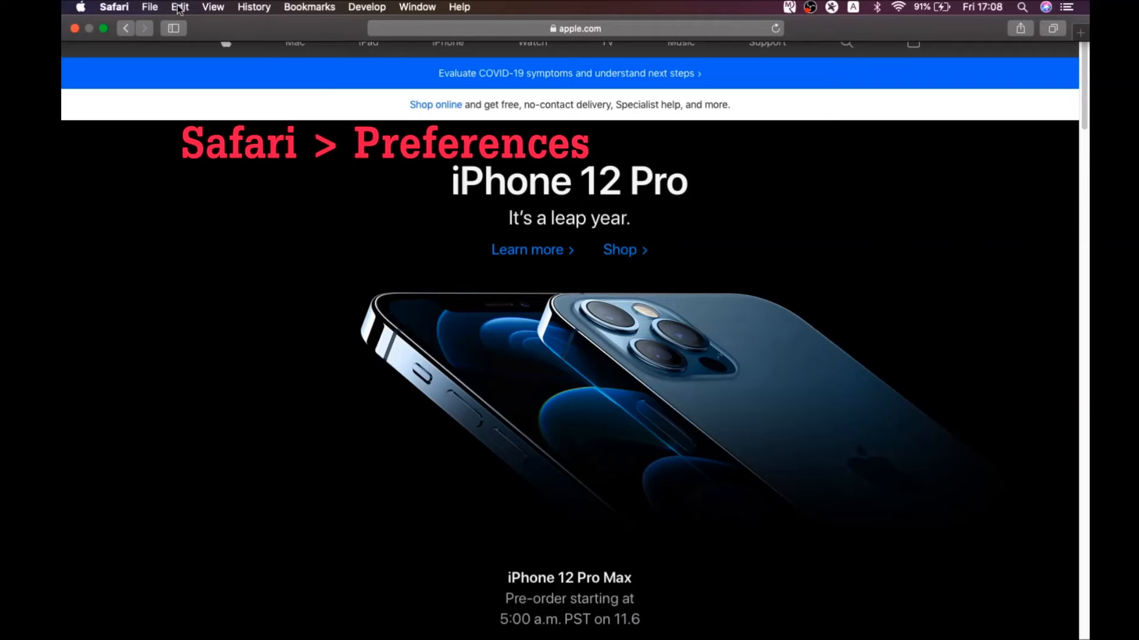
{"action": "left_click", "coordinate": [112, 7]}
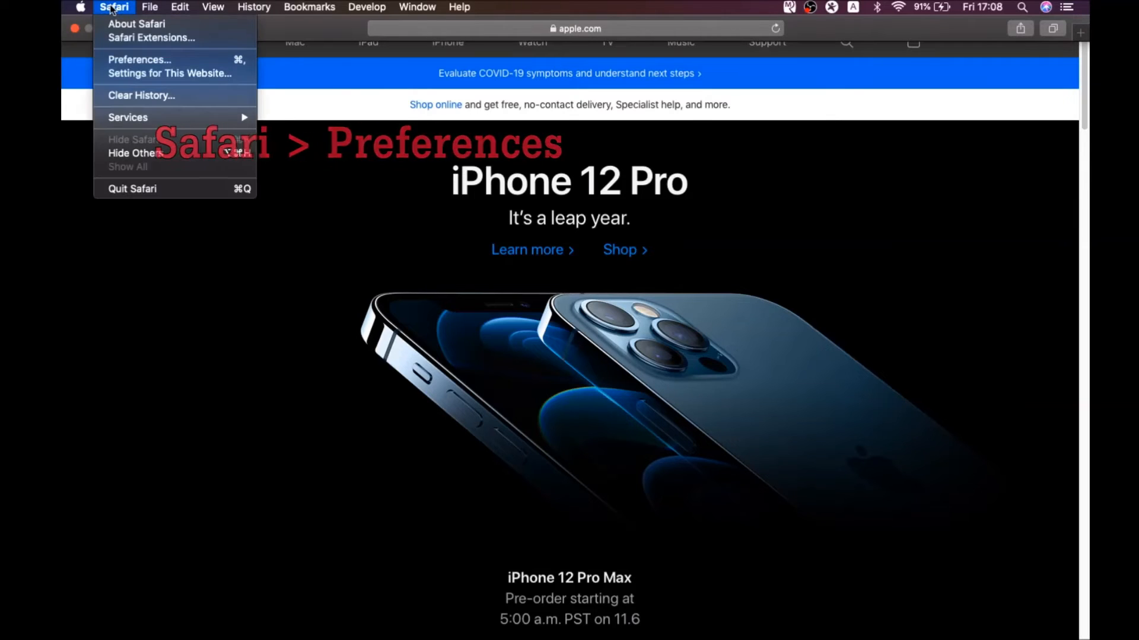
{"action": "left_click", "coordinate": [144, 62]}
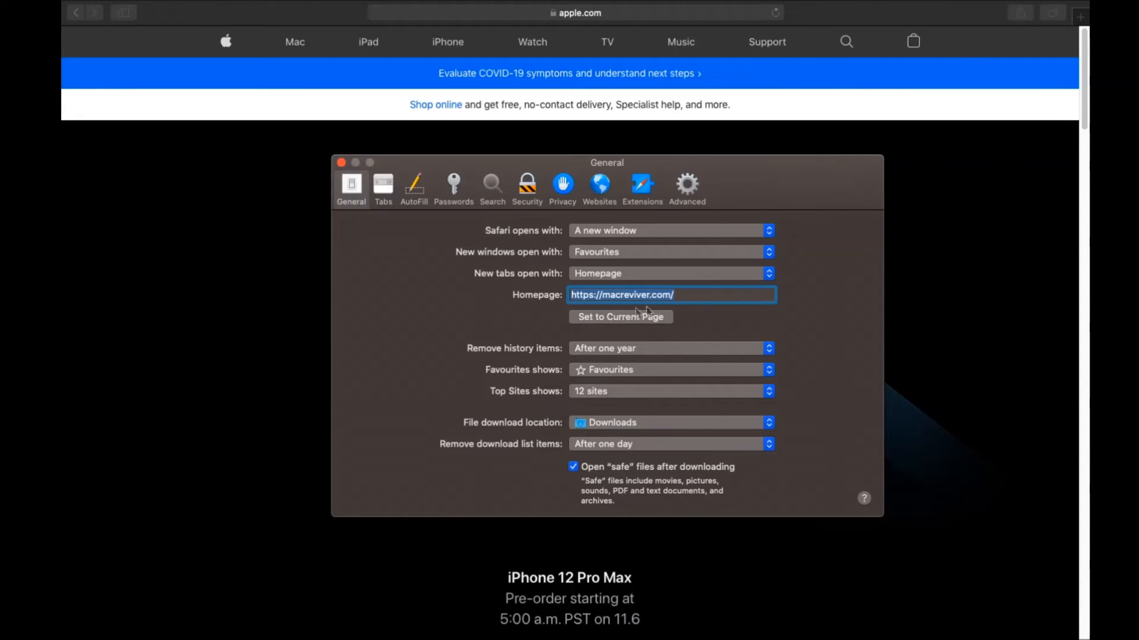
{"action": "left_click", "coordinate": [680, 296]}
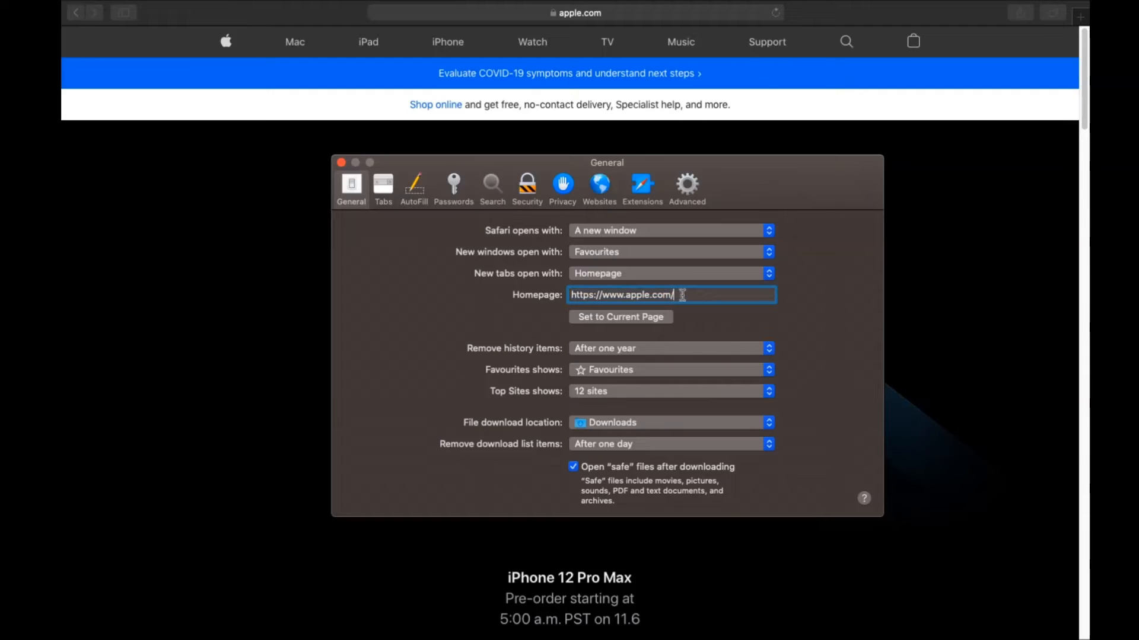
Step: Set Google as the search engine and show the installed Safari extensions
{"action": "left_click", "coordinate": [494, 186]}
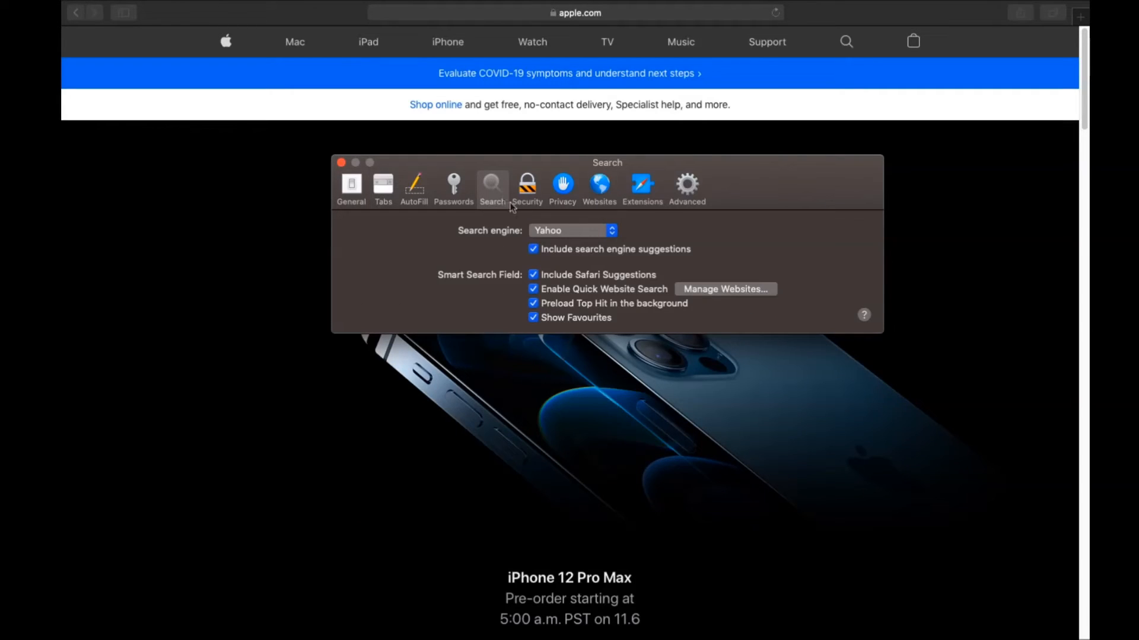
{"action": "left_click", "coordinate": [547, 230]}
{"action": "left_click", "coordinate": [554, 258]}
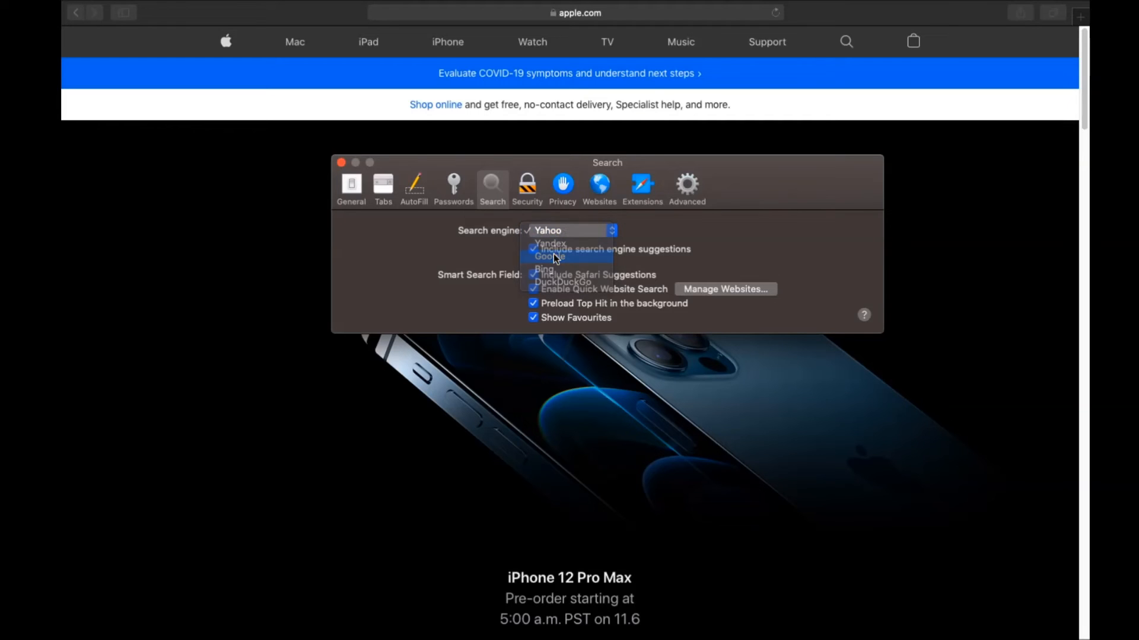
{"action": "left_click", "coordinate": [639, 189]}
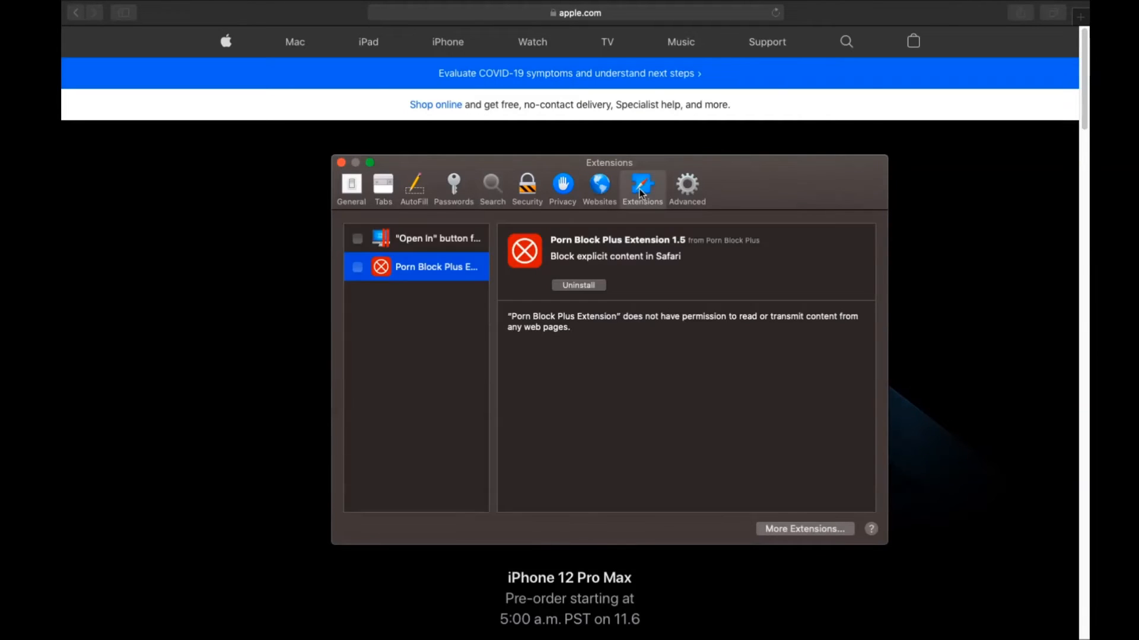
Step: Uninstall Porn Block Plus, dragging its app to the Bin with admin authorisation
{"action": "left_click", "coordinate": [574, 286]}
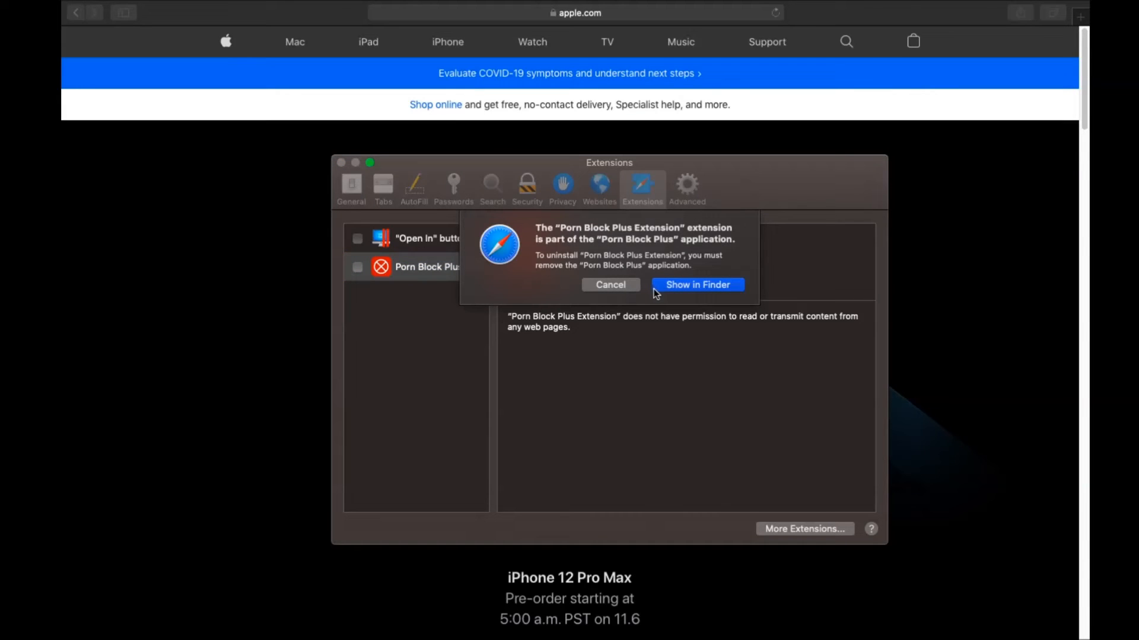
{"action": "left_click", "coordinate": [658, 287]}
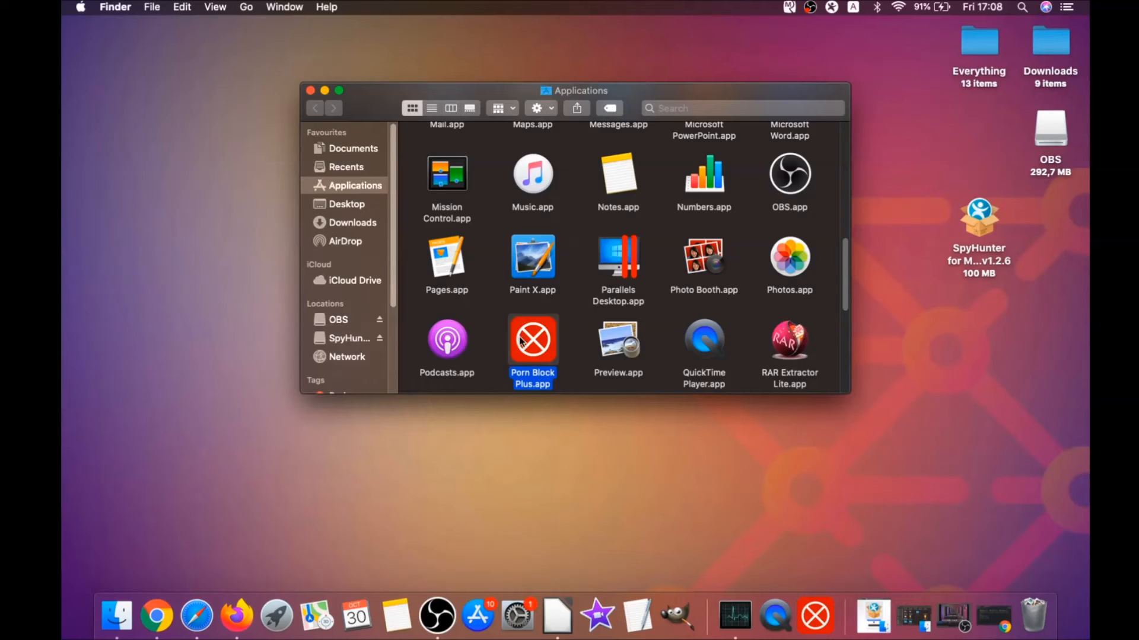
{"action": "left_click_drag", "start_coordinate": [521, 338], "coordinate": [1033, 609]}
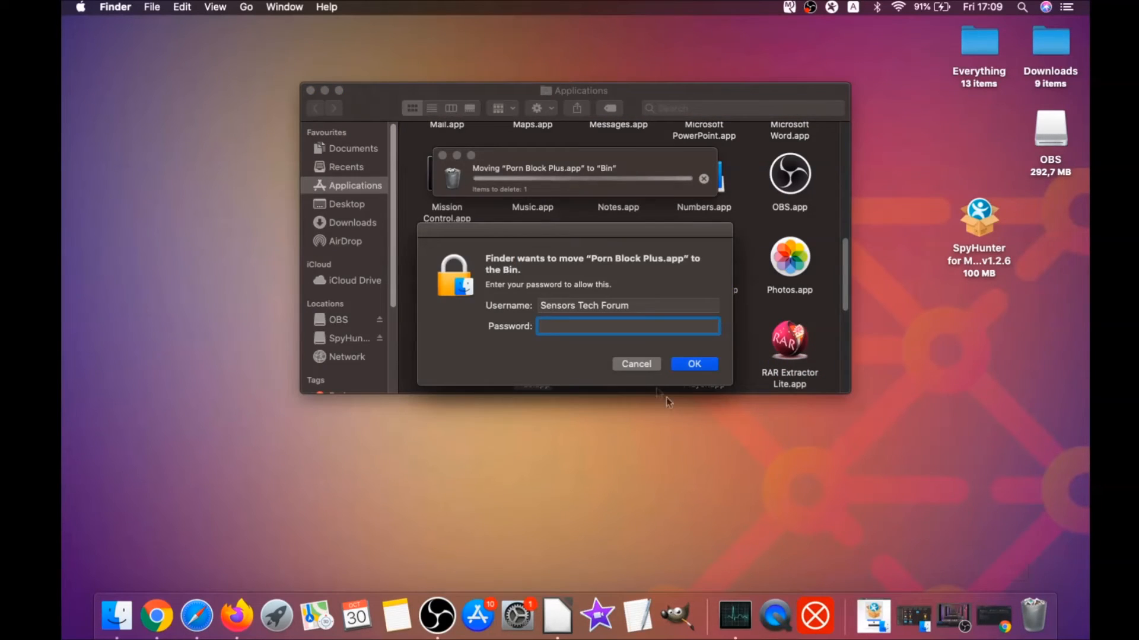
{"action": "type", "text": "••••"}
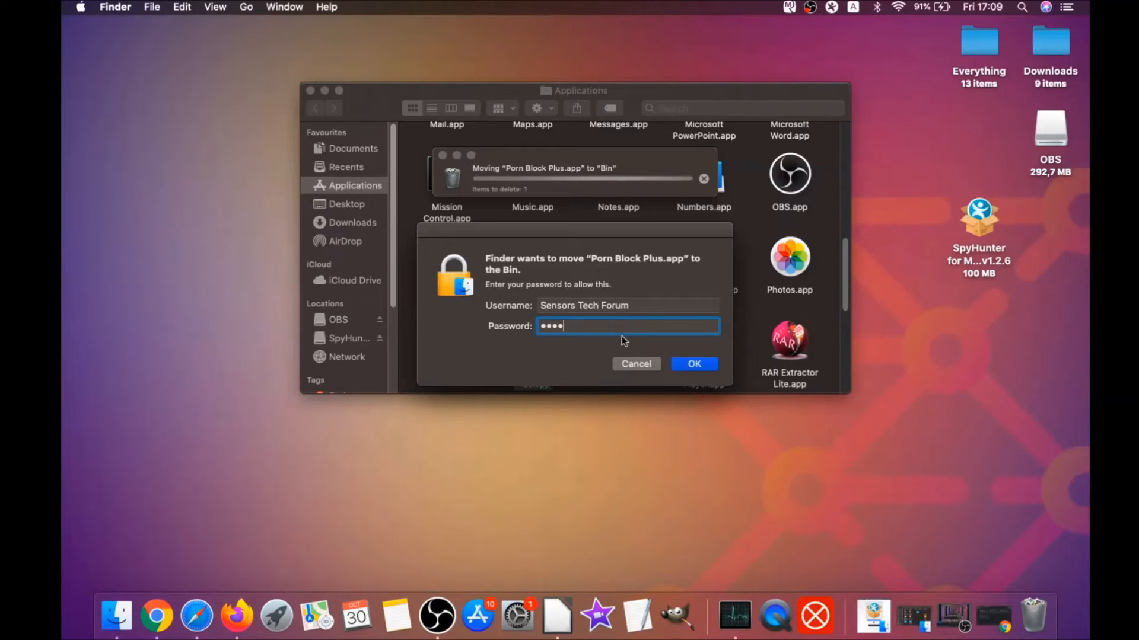
{"action": "type", "text": "••••"}
{"action": "left_click", "coordinate": [683, 365]}
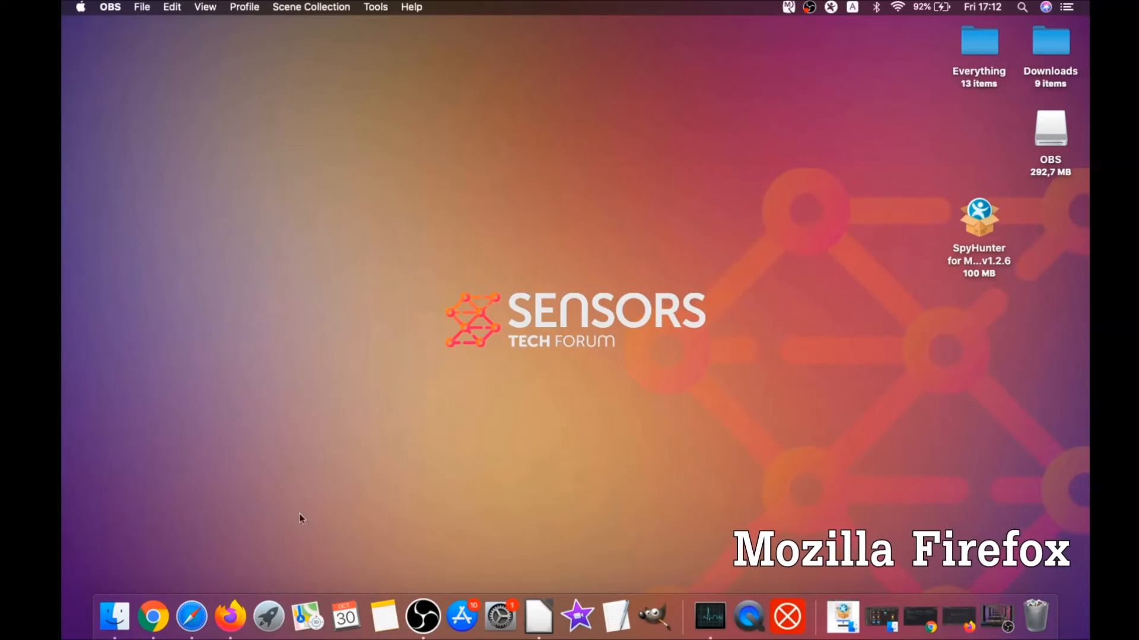
Step: Launch Firefox and bring up its Add-ons manager from the main menu
{"action": "left_click", "coordinate": [231, 616]}
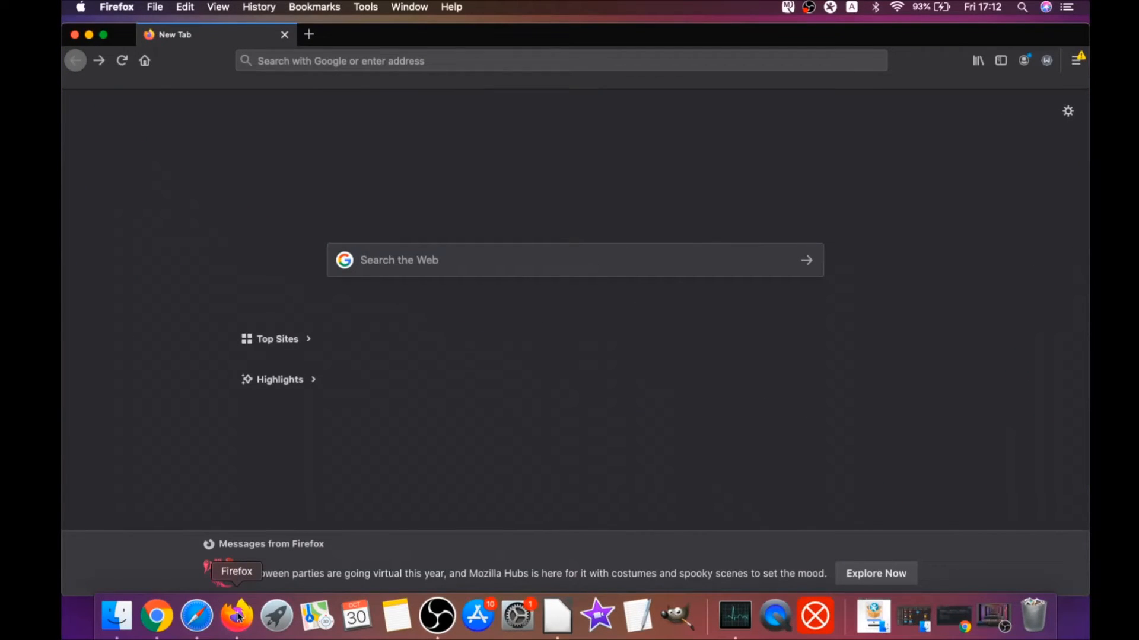
{"action": "left_click", "coordinate": [1074, 64]}
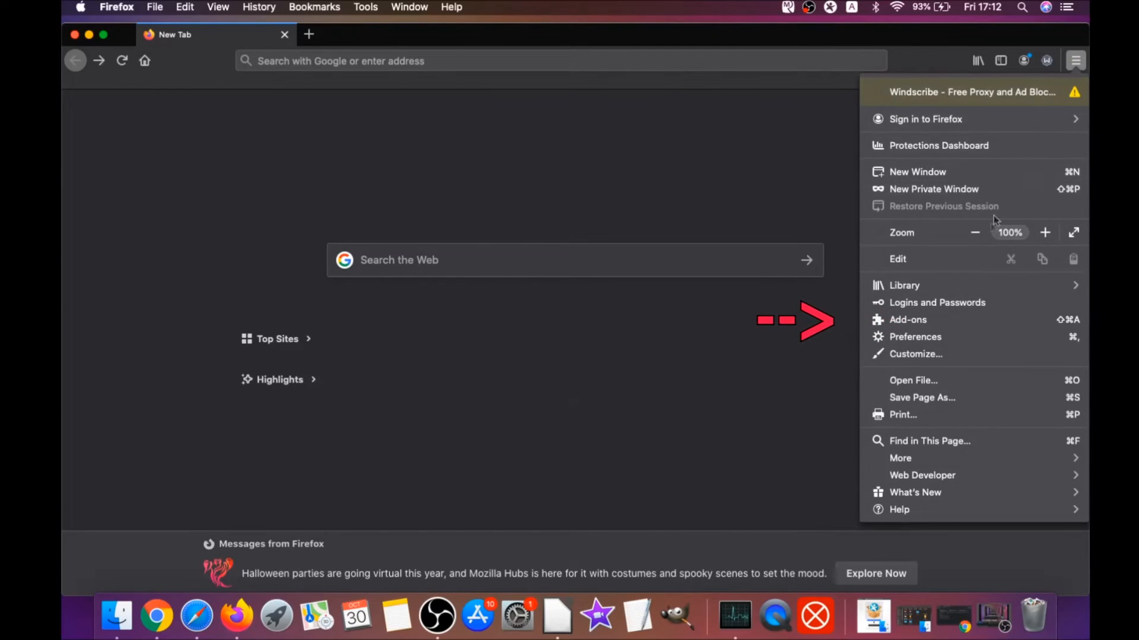
{"action": "left_click", "coordinate": [938, 322]}
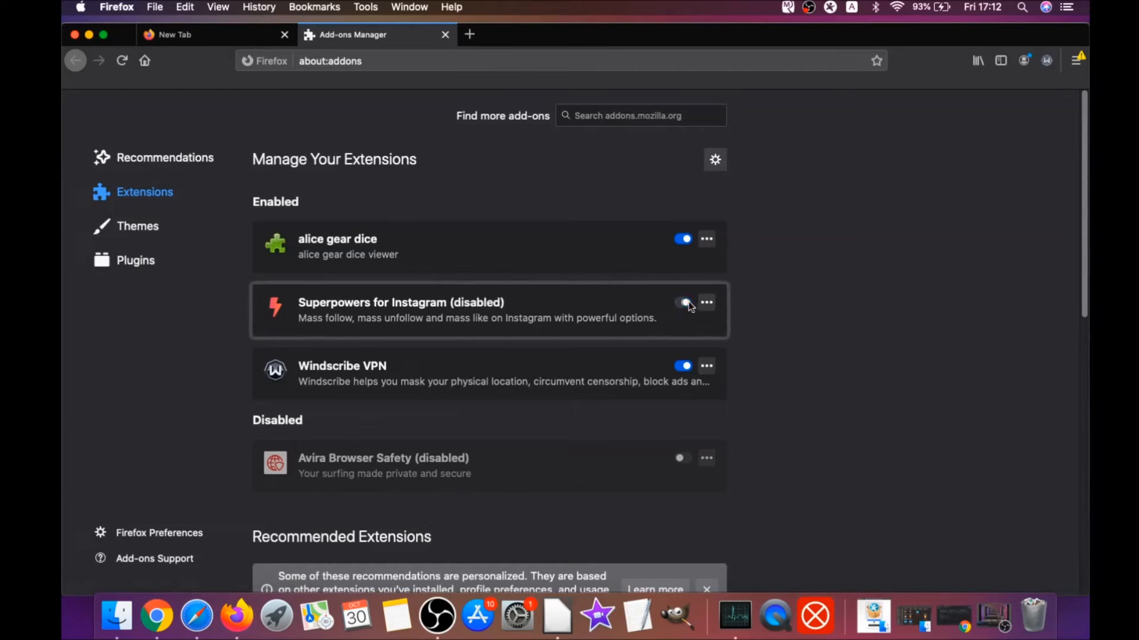
Step: Remove the alice gear dice and Superpowers for Instagram extensions, confirming each removal
{"action": "left_click", "coordinate": [684, 241]}
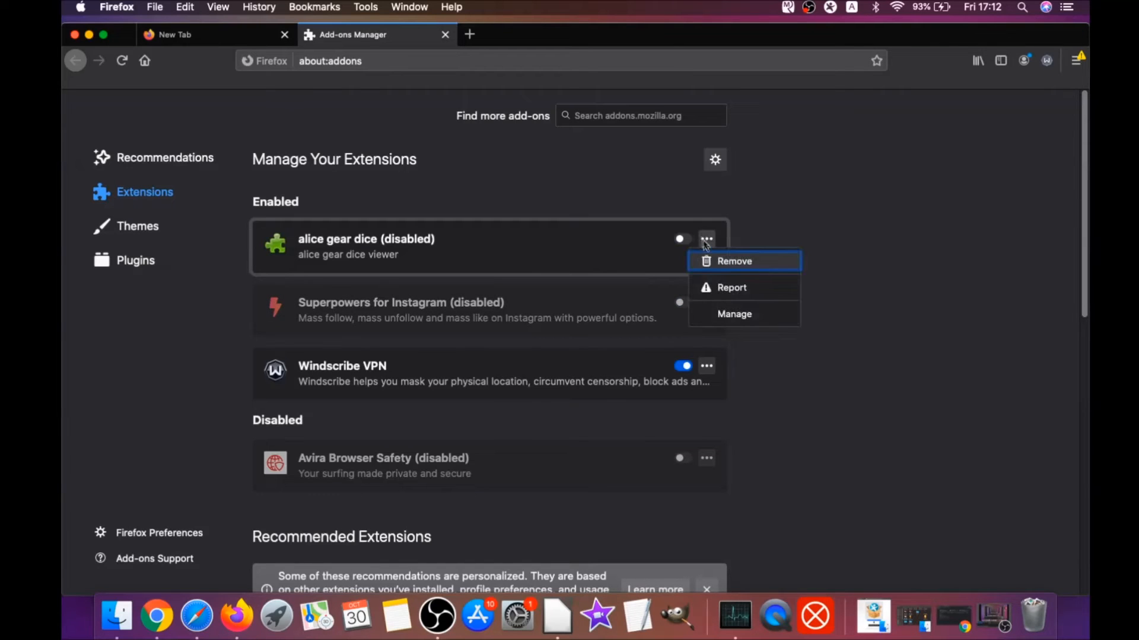
{"action": "left_click", "coordinate": [722, 262]}
{"action": "left_click", "coordinate": [646, 167]}
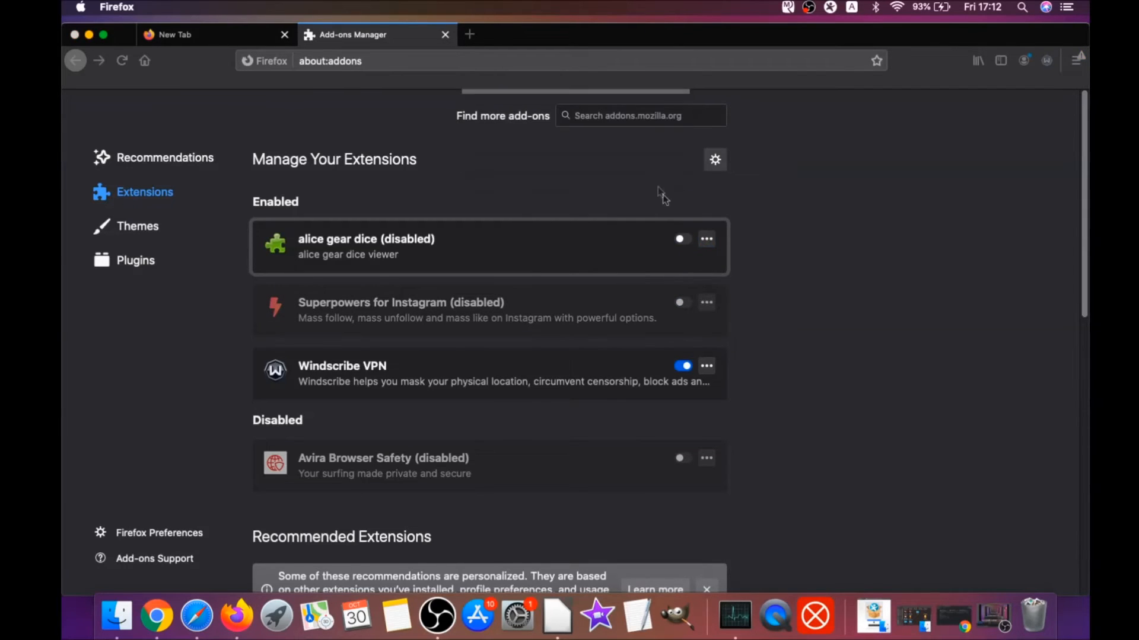
{"action": "left_click", "coordinate": [707, 285]}
{"action": "left_click", "coordinate": [716, 307]}
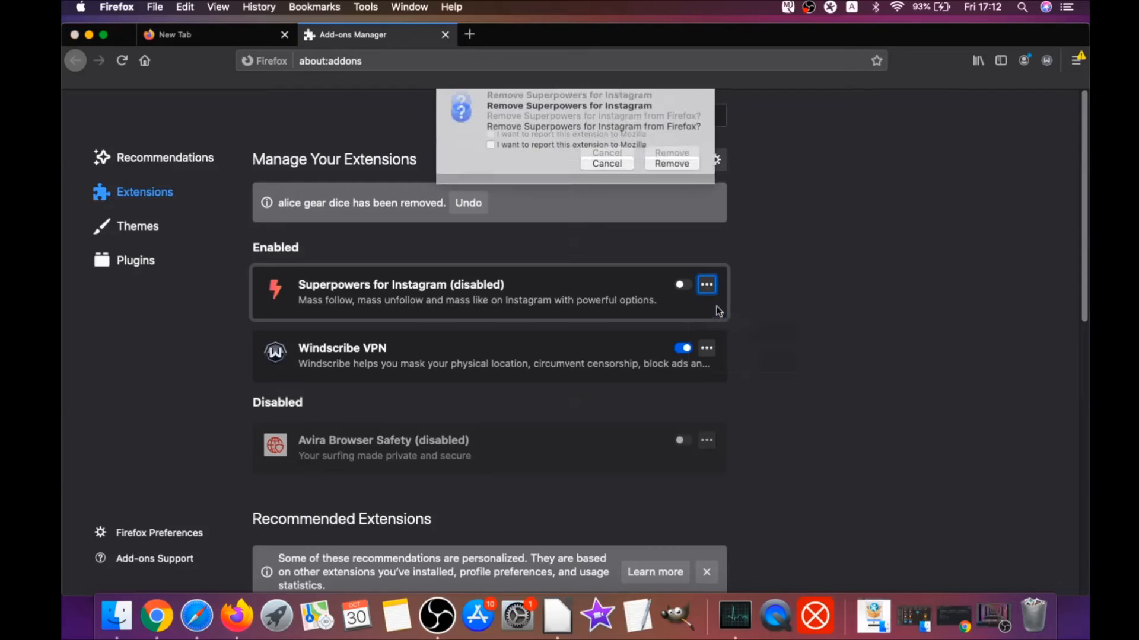
{"action": "left_click", "coordinate": [676, 163]}
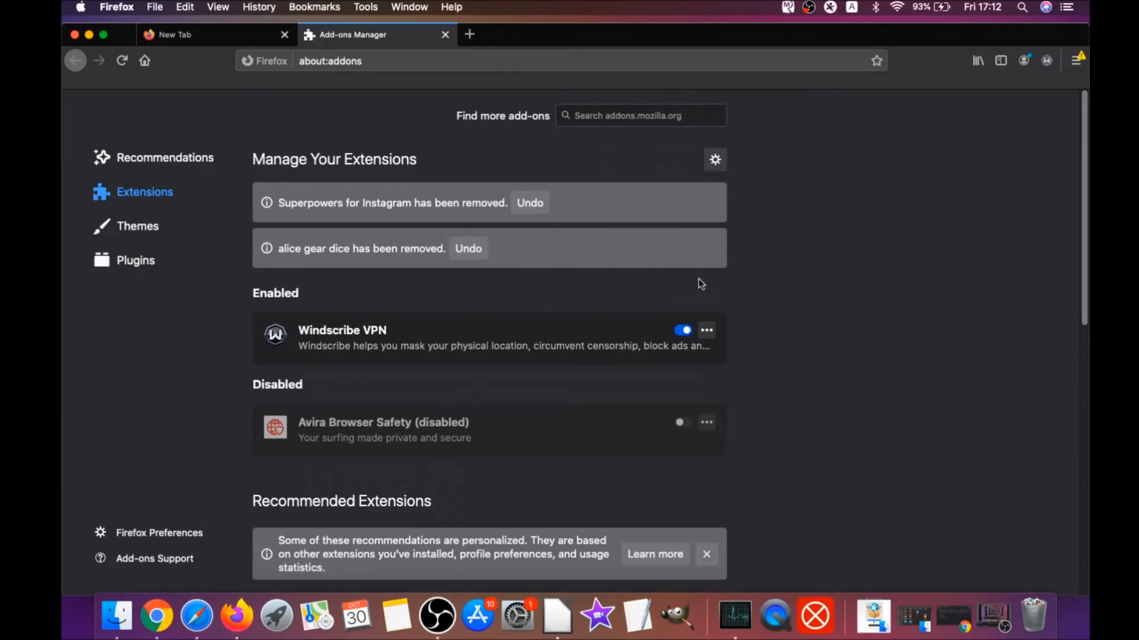
Step: Load the about:support Troubleshooting Information page from the address bar
{"action": "left_click", "coordinate": [342, 64]}
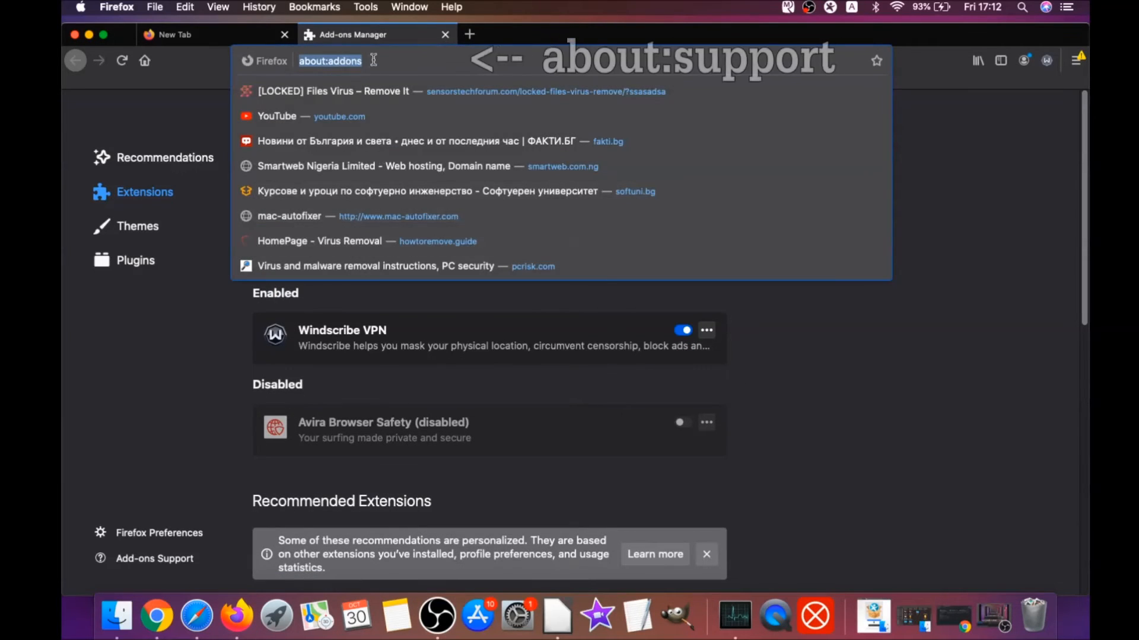
{"action": "type", "text": "a"}
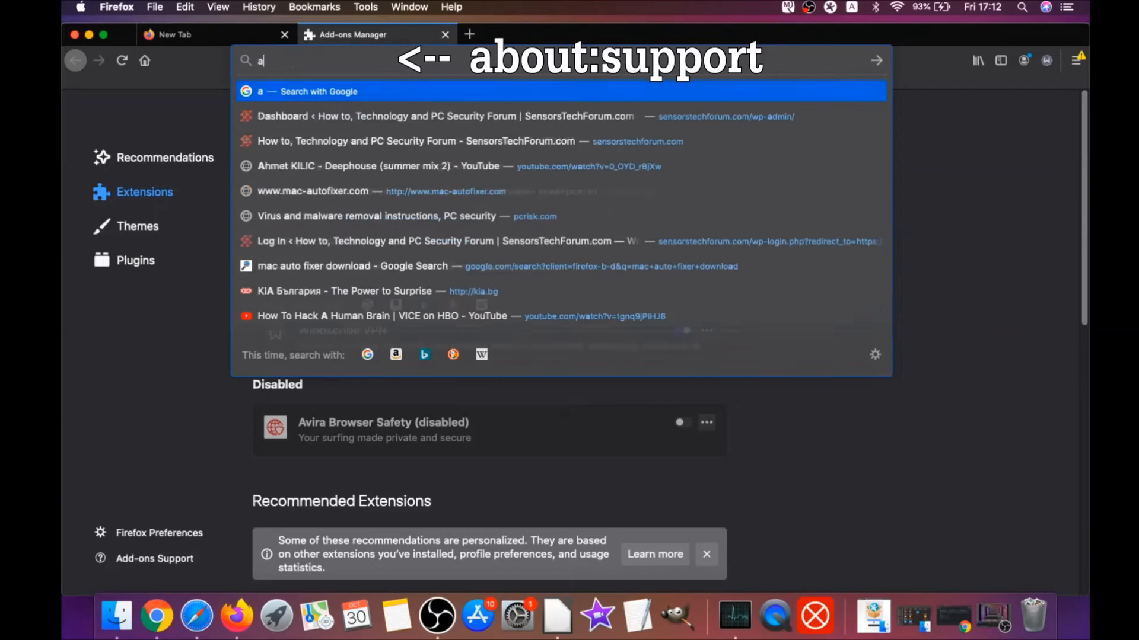
{"action": "type", "text": "bout:sup"}
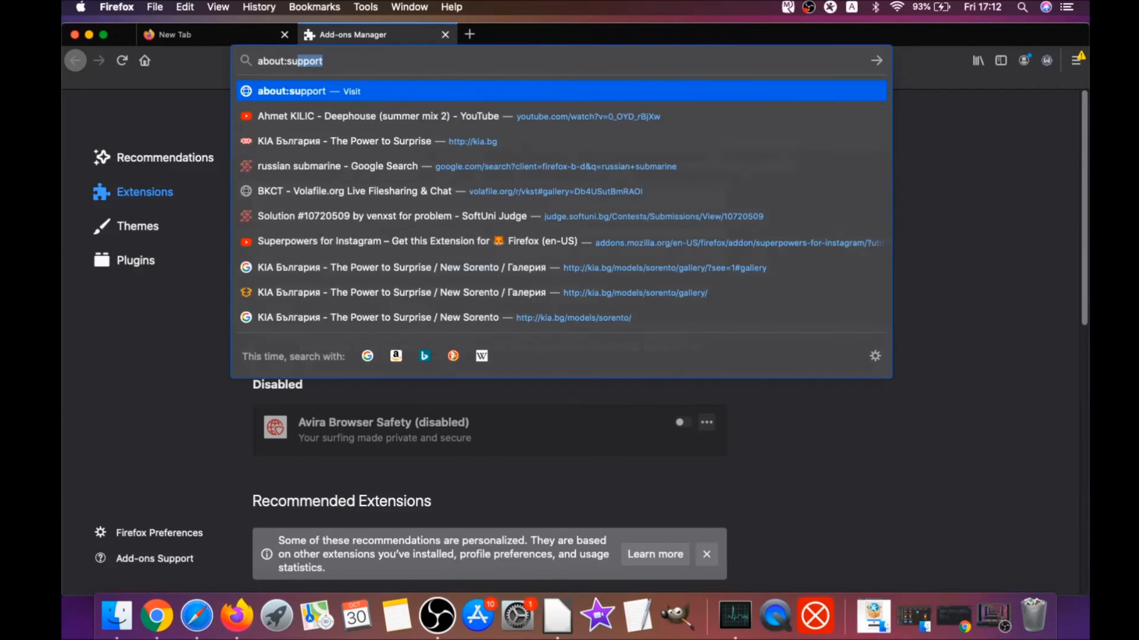
{"action": "type", "text": "port"}
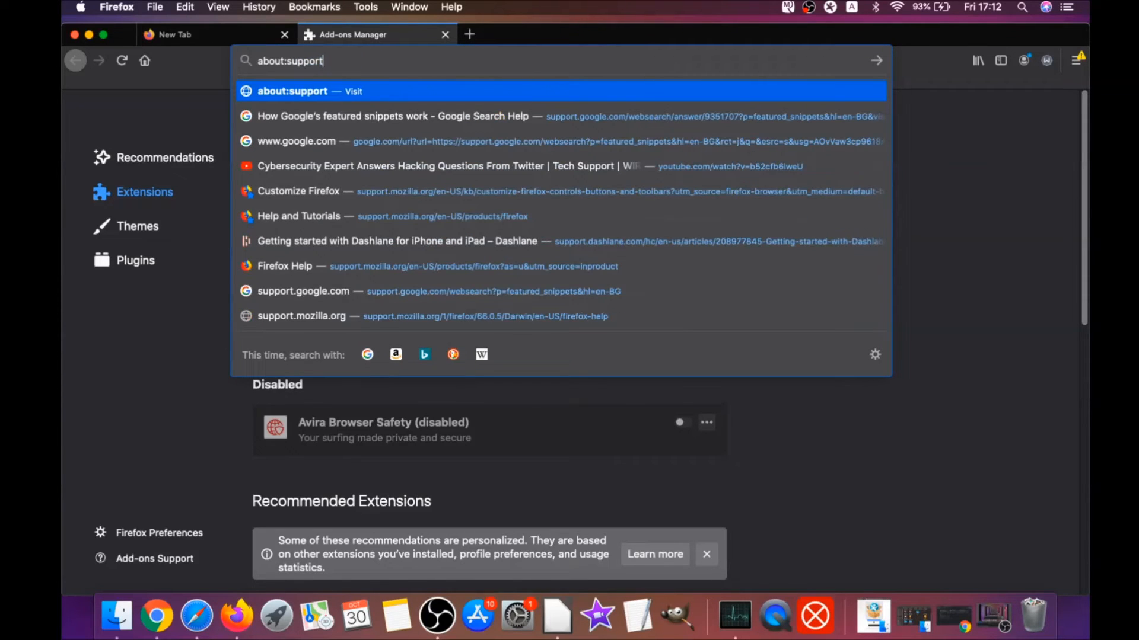
{"action": "key", "text": "Return"}
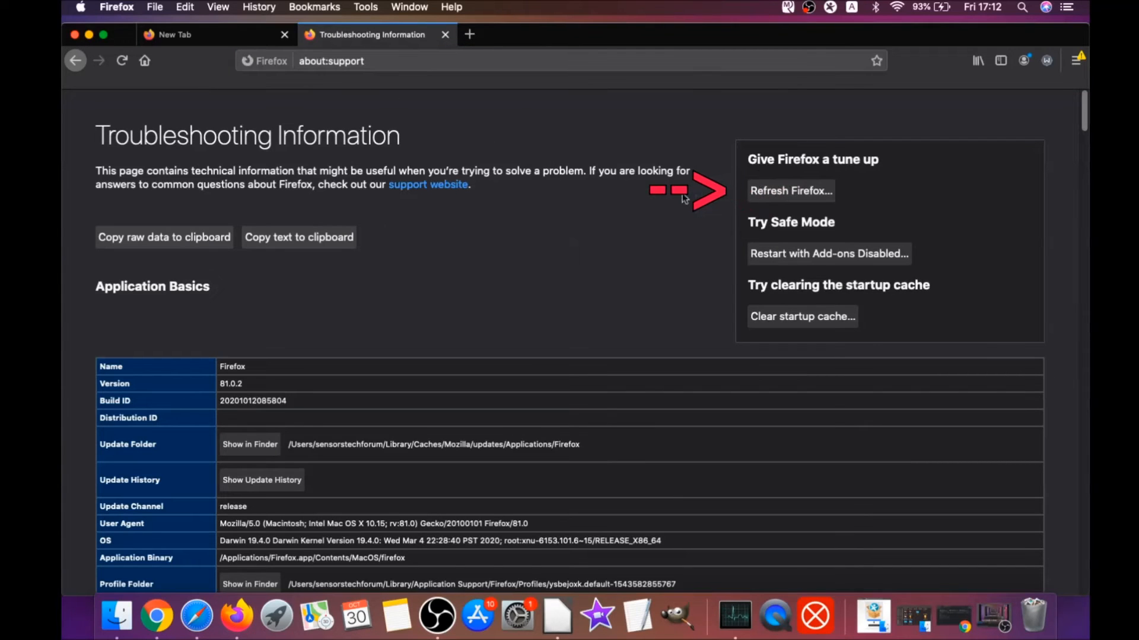
Step: Refresh Firefox to default settings and highlight the latest-version congratulations message
{"action": "left_click", "coordinate": [789, 192]}
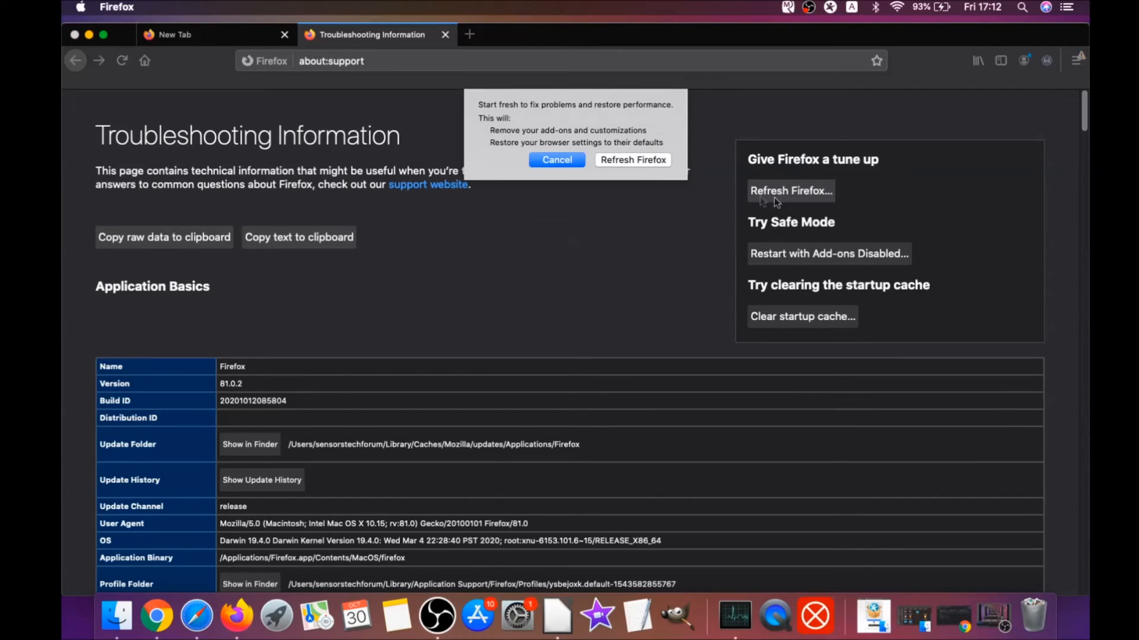
{"action": "left_click", "coordinate": [634, 160]}
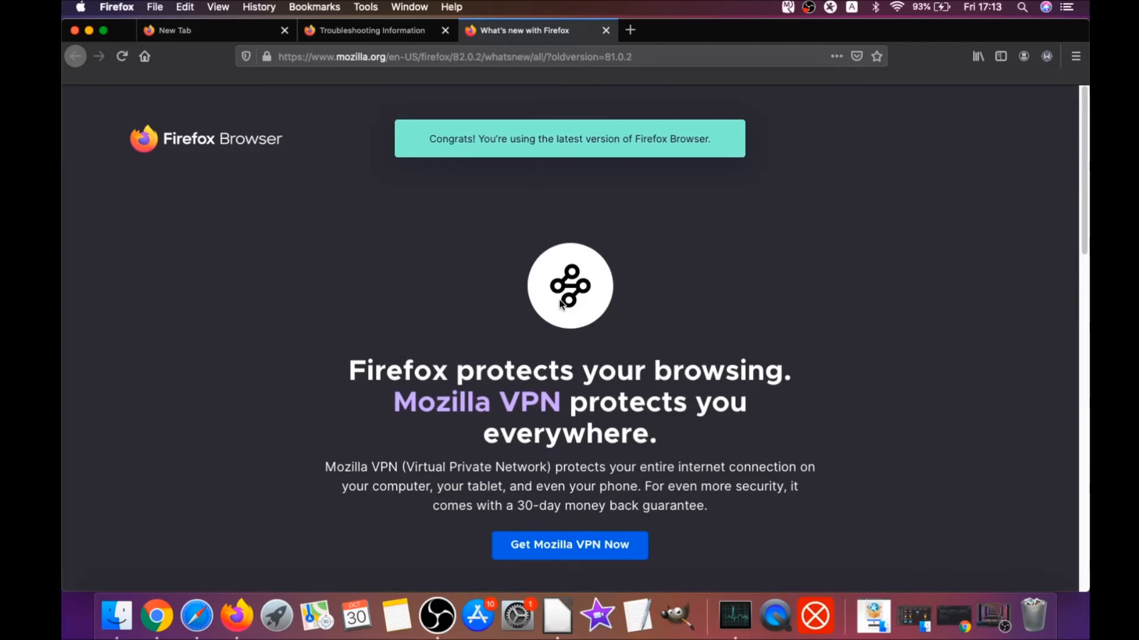
{"action": "left_click_drag", "start_coordinate": [440, 138], "coordinate": [707, 138]}
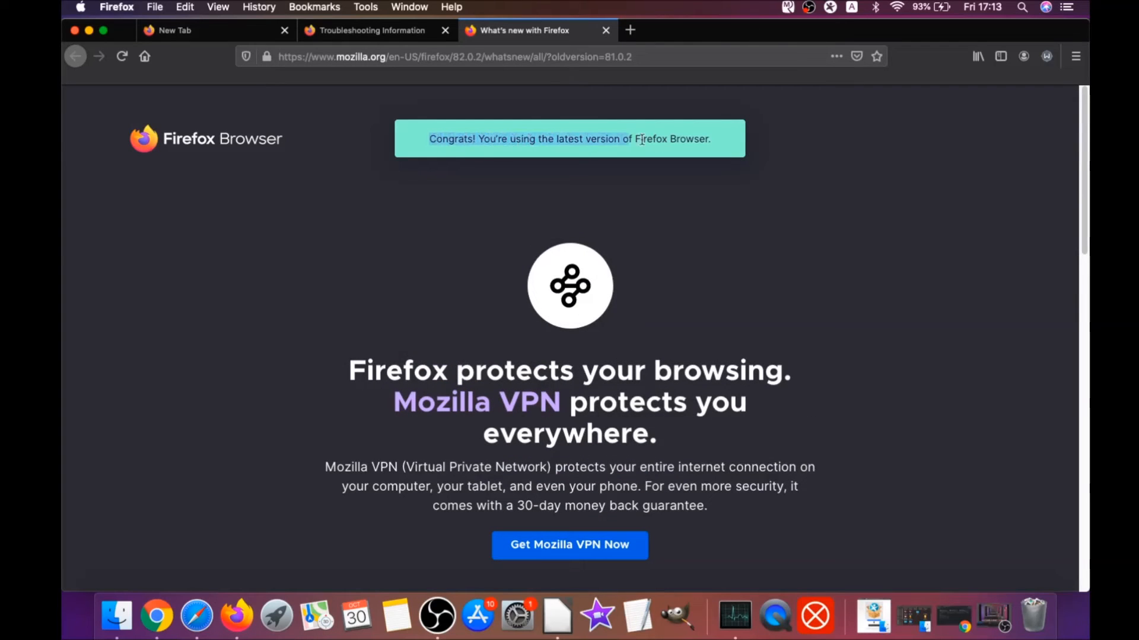
{"action": "scroll", "coordinate": [557, 297], "scroll_direction": "down", "scroll_amount": 3}
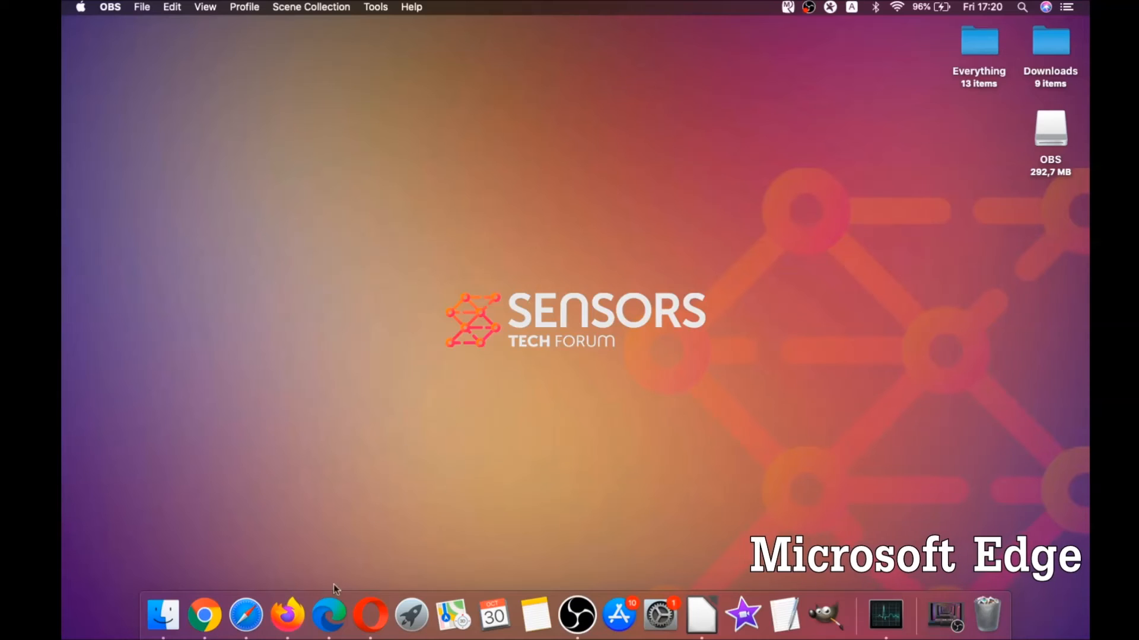
Step: Launch Microsoft Edge from the Dock onto its clear-browsing-data settings page
{"action": "left_click", "coordinate": [329, 615]}
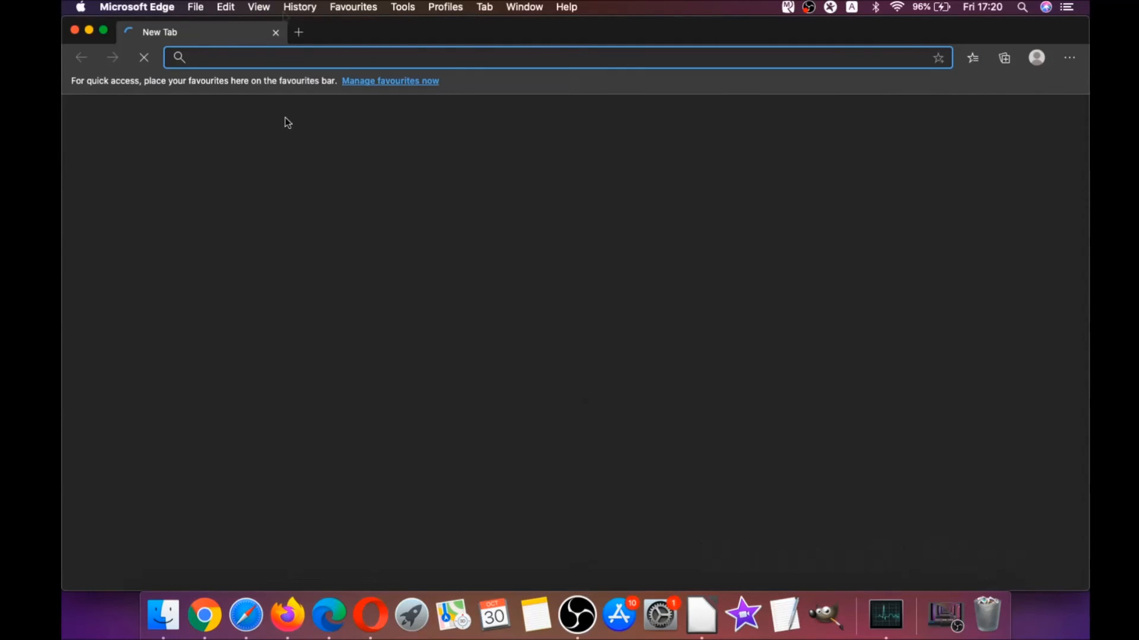
{"action": "type", "text": "e"}
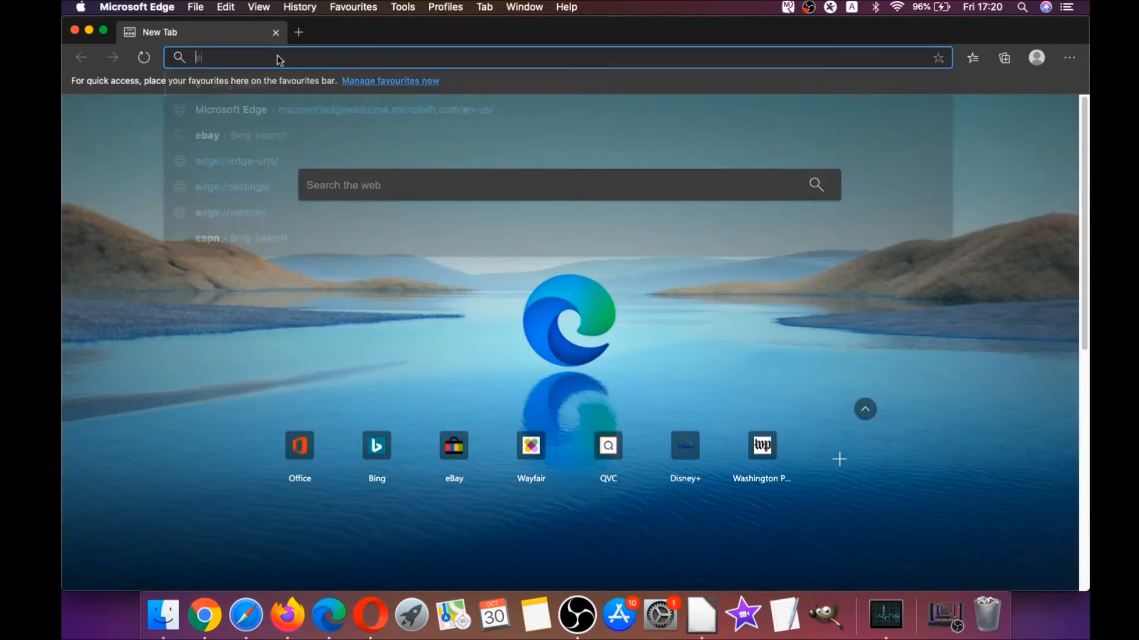
{"action": "type", "text": "dge://"}
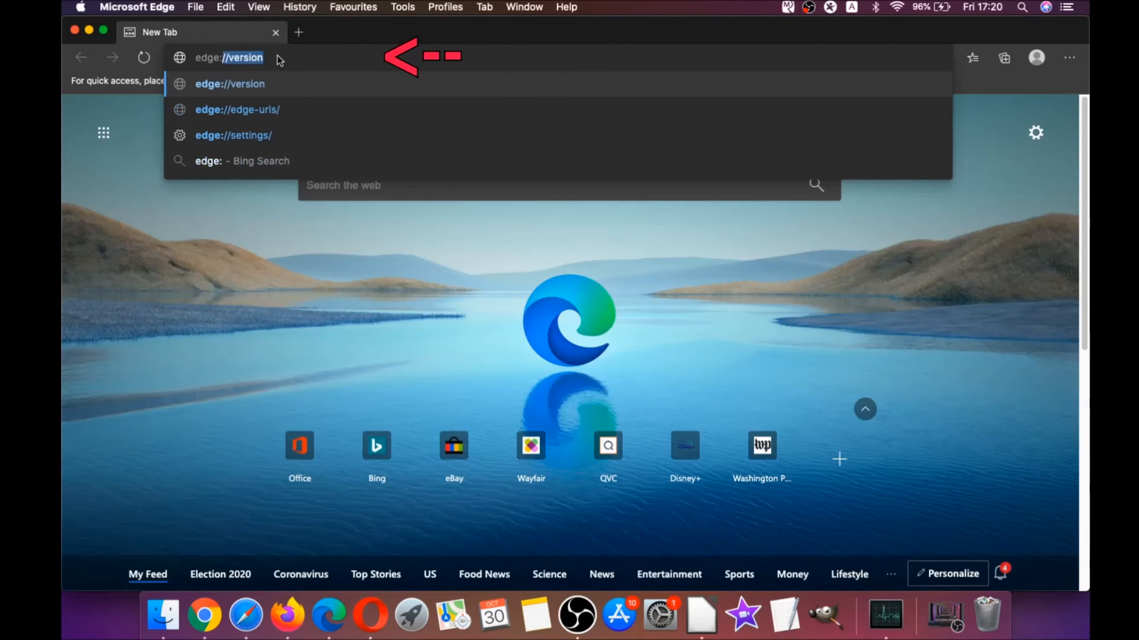
{"action": "type", "text": "setting"}
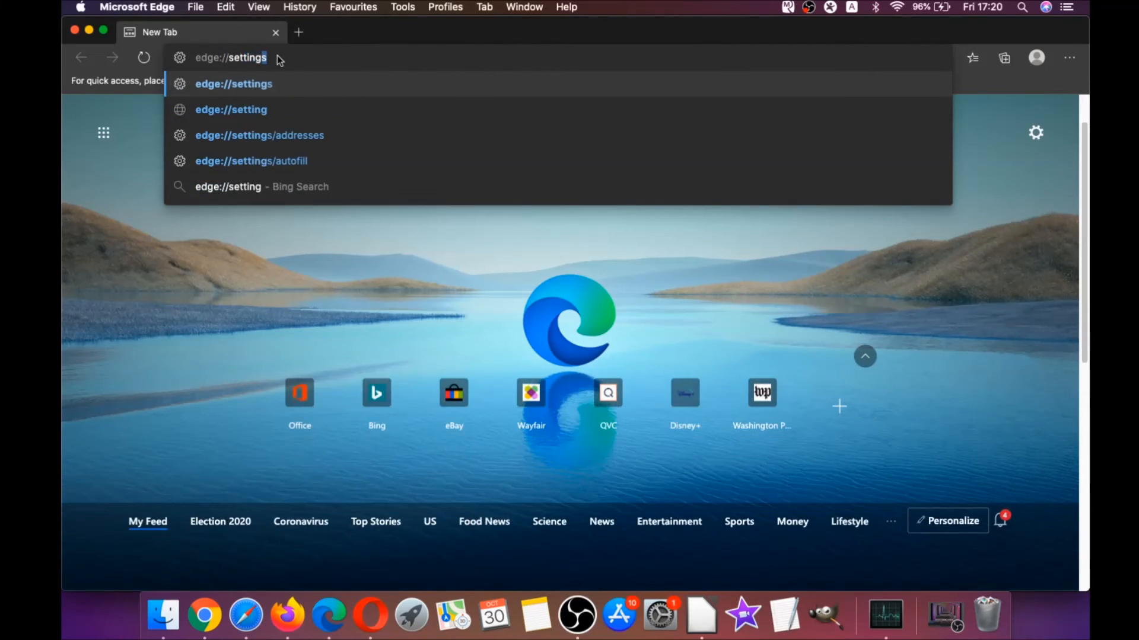
{"action": "type", "text": "s/clearBrowserData"}
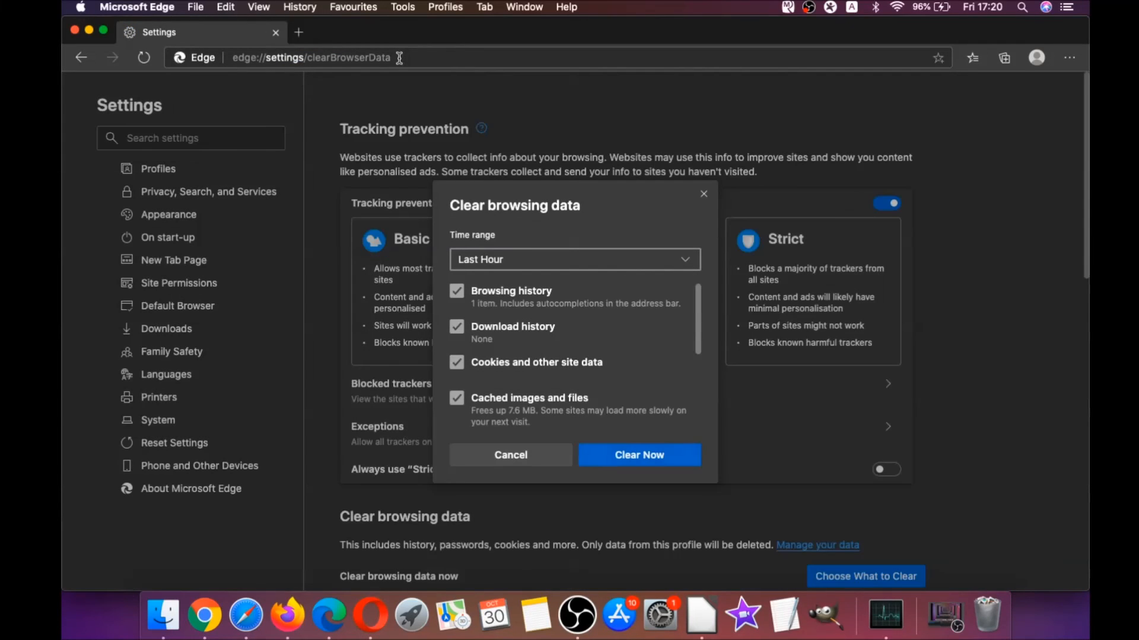
Step: Clear Edge's all-time browsing data including autofill, then close the Edge window
{"action": "left_click", "coordinate": [531, 263]}
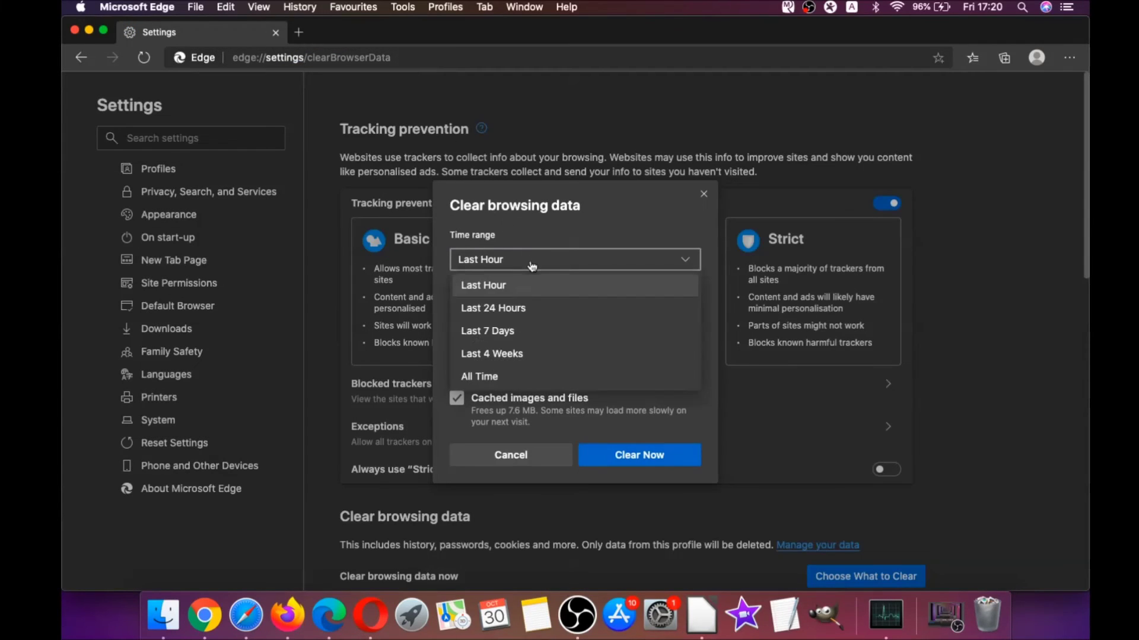
{"action": "left_click", "coordinate": [489, 376]}
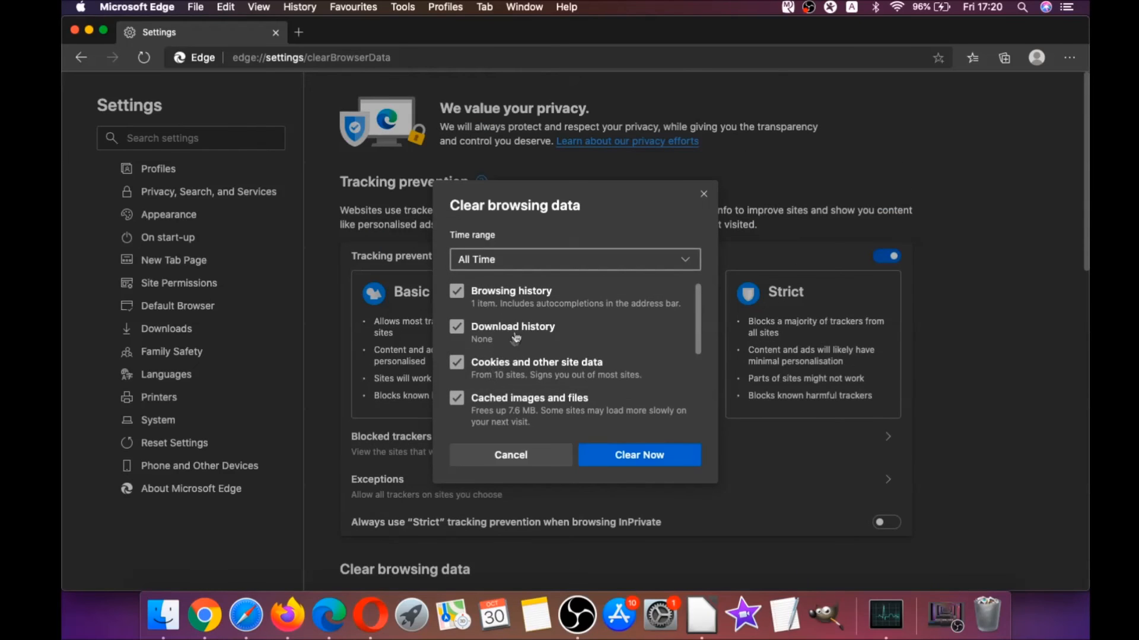
{"action": "scroll", "coordinate": [514, 337], "scroll_direction": "down", "scroll_amount": 1}
{"action": "scroll", "coordinate": [531, 317], "scroll_direction": "down", "scroll_amount": 3}
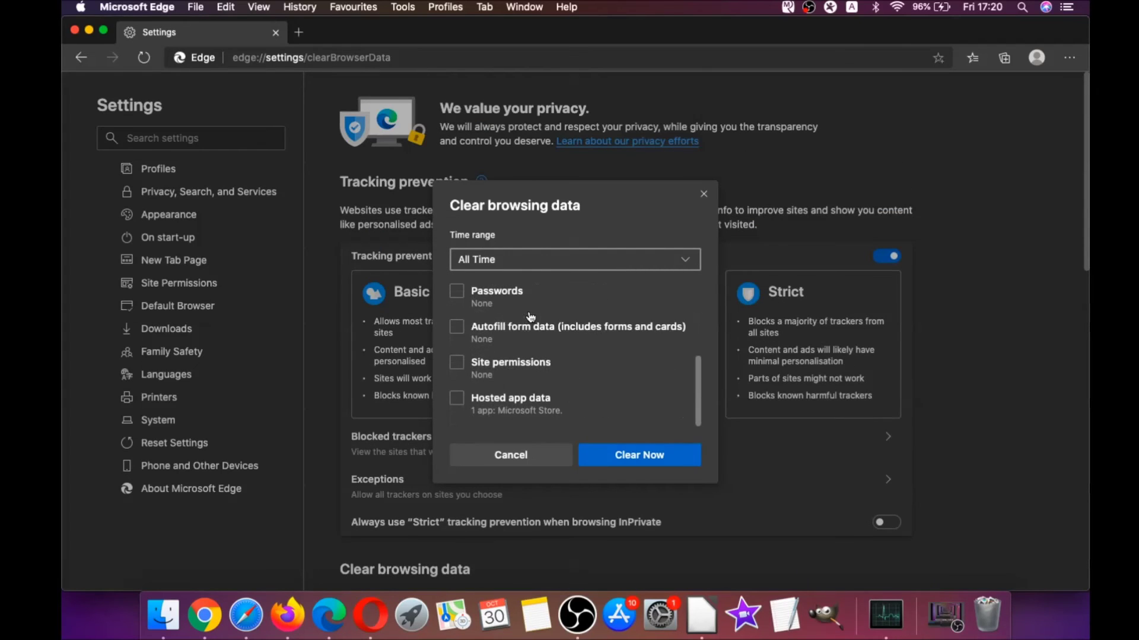
{"action": "left_click", "coordinate": [456, 329]}
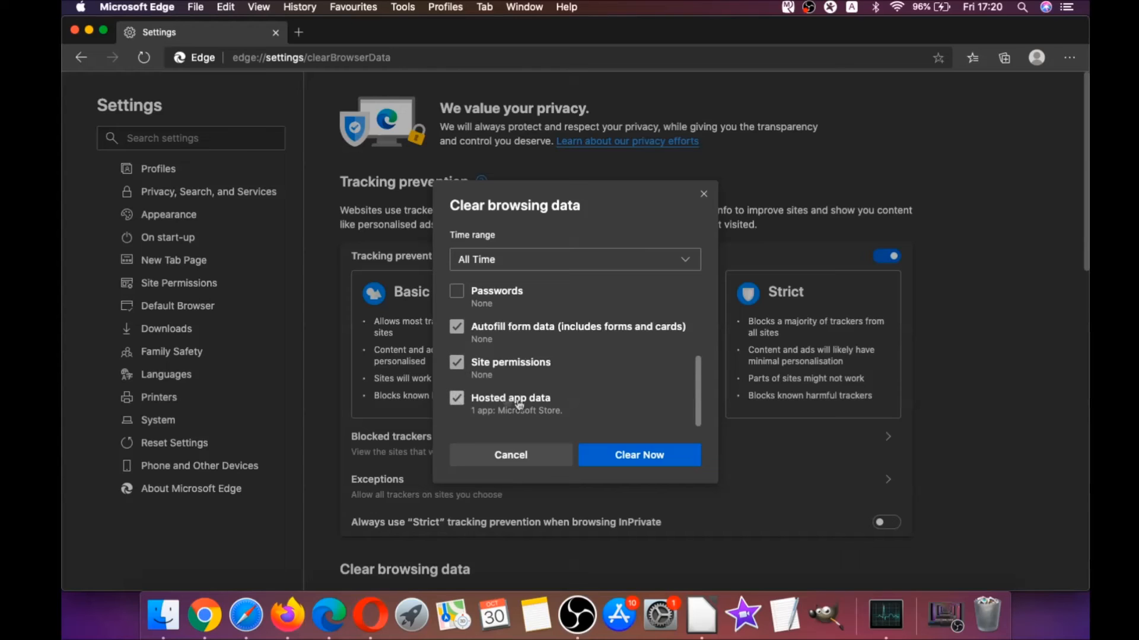
{"action": "left_click", "coordinate": [625, 458]}
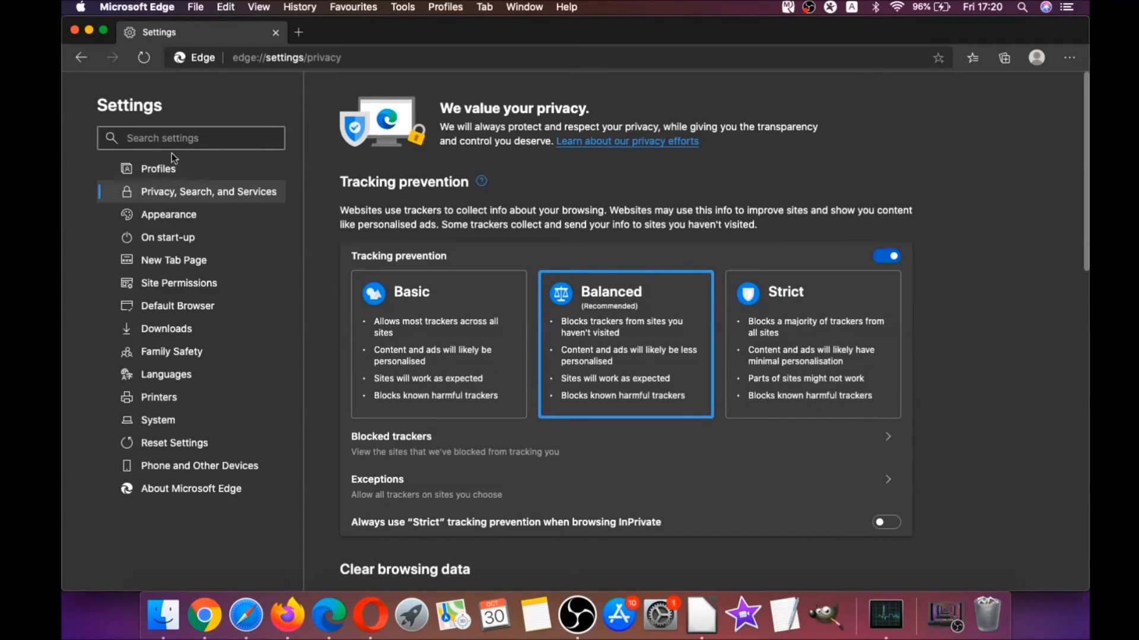
{"action": "left_click", "coordinate": [76, 33]}
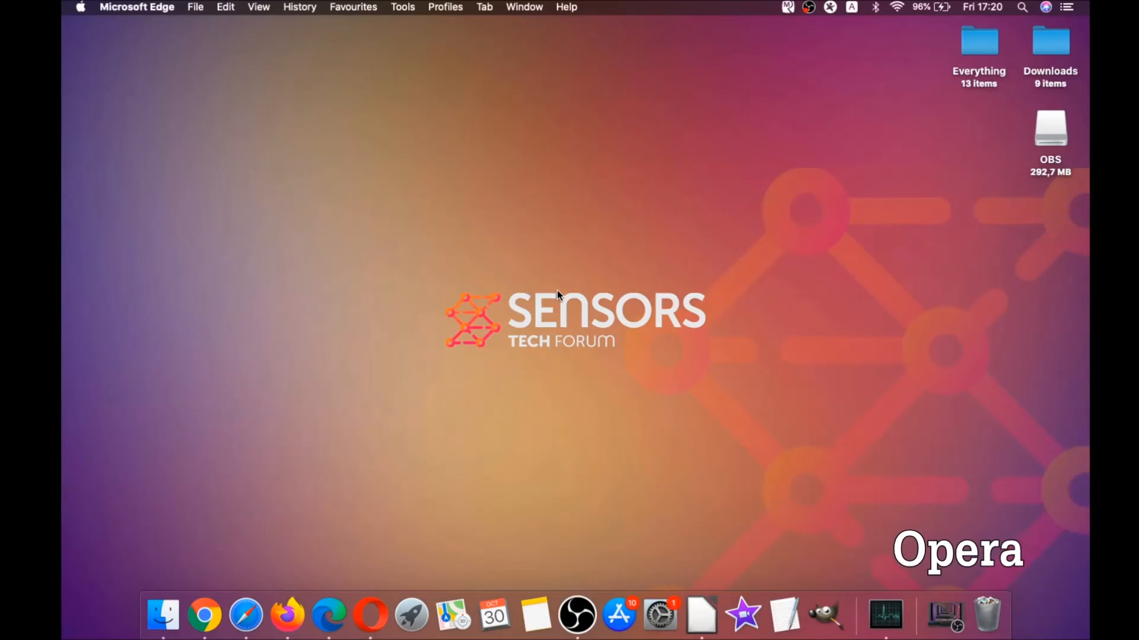
Step: Launch Opera full-screen and go to opera://settings/clearBrowserData
{"action": "left_click", "coordinate": [378, 605]}
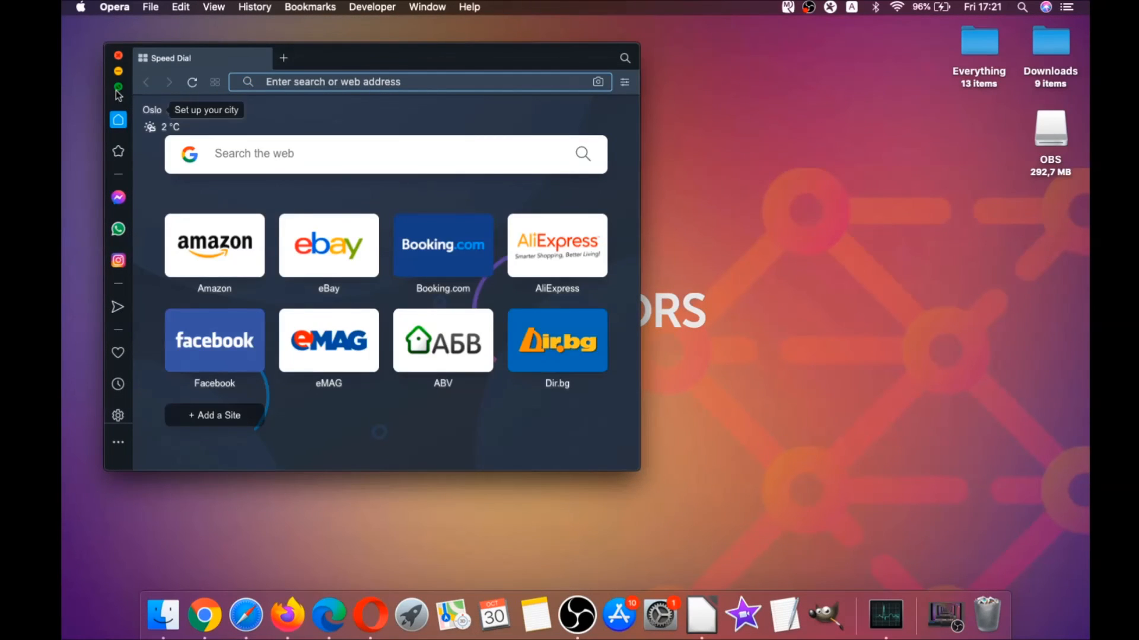
{"action": "left_click", "coordinate": [118, 87]}
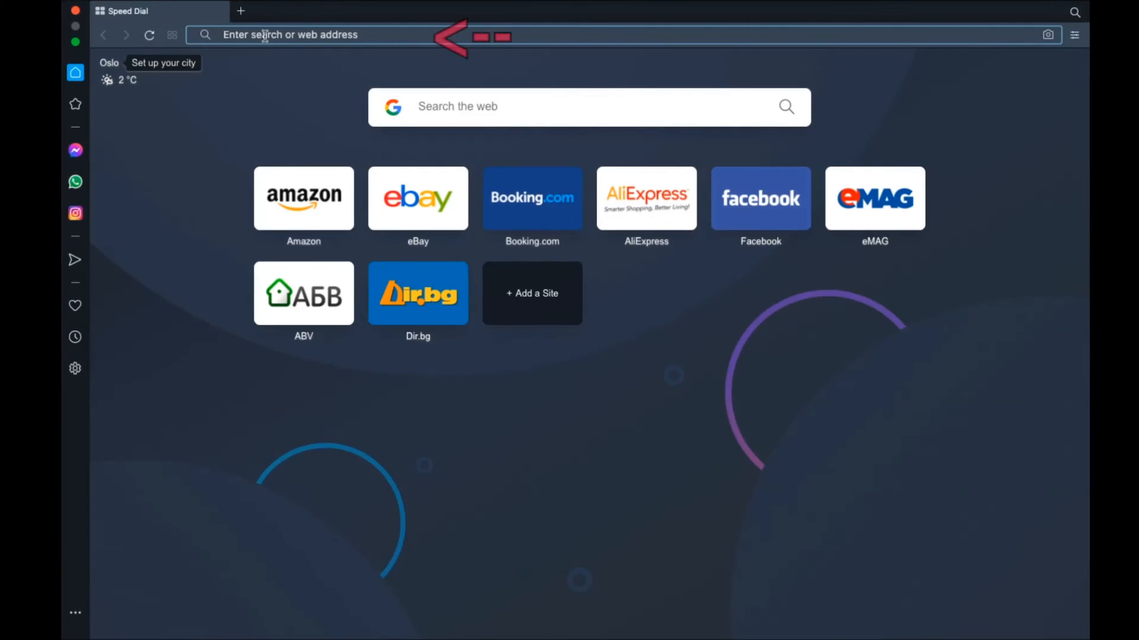
{"action": "type", "text": "opera:"}
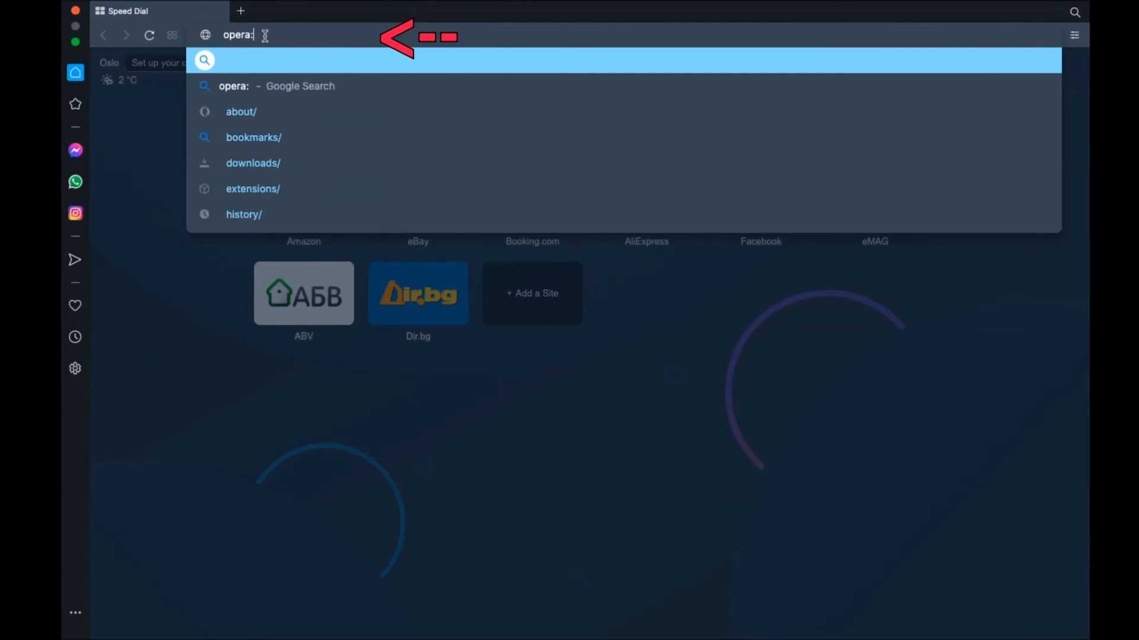
{"action": "type", "text": "//setting"}
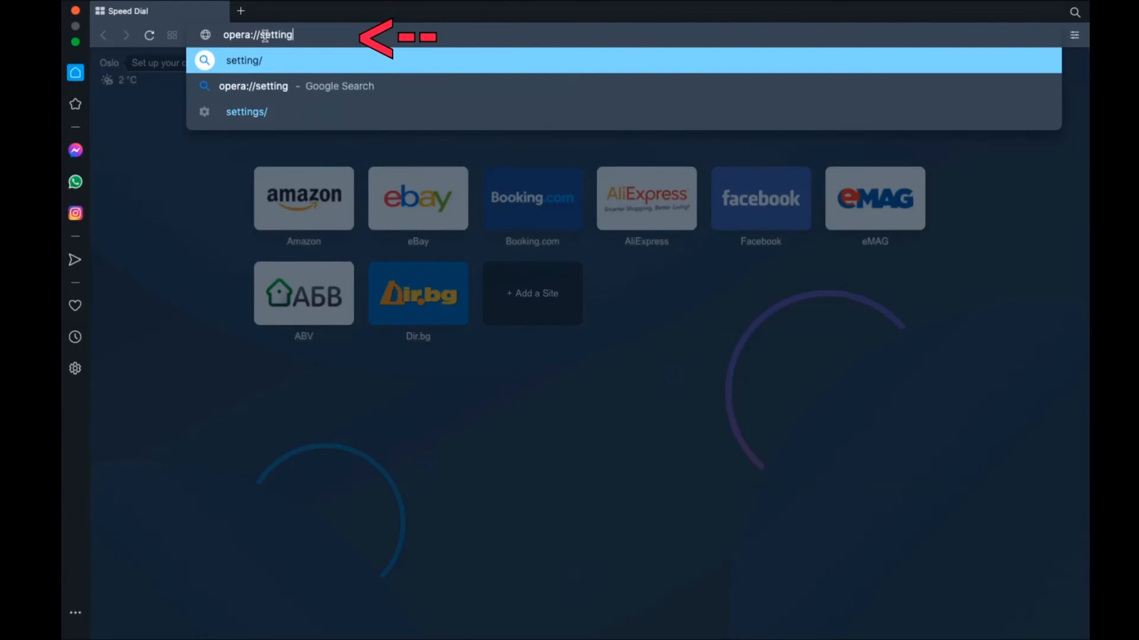
{"action": "type", "text": "s/clearBrowserData"}
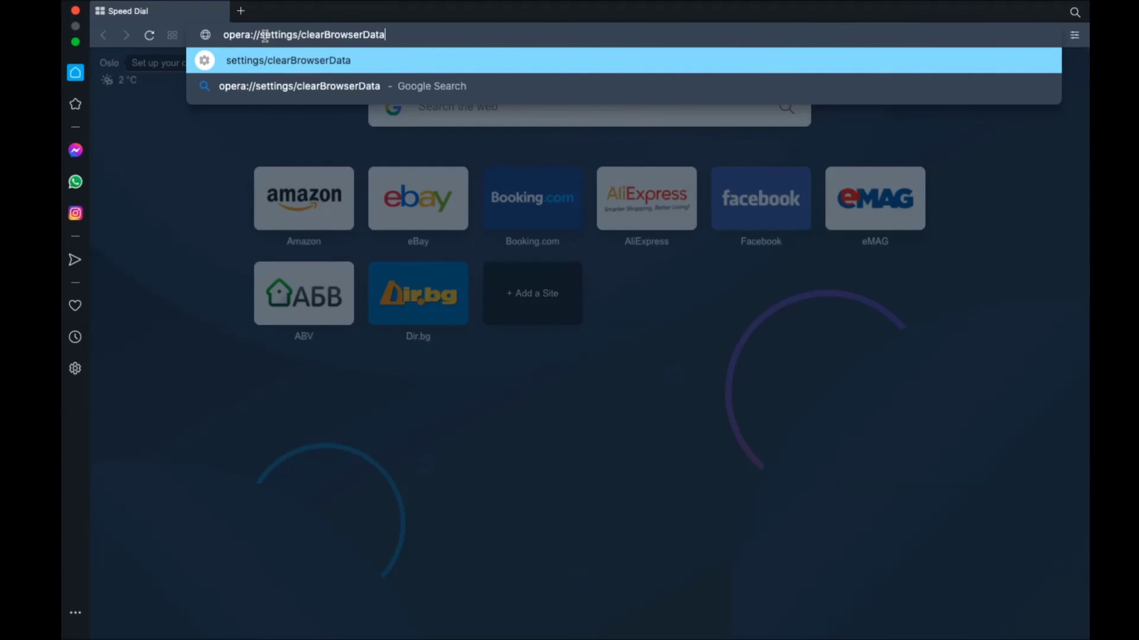
{"action": "key", "text": "Return"}
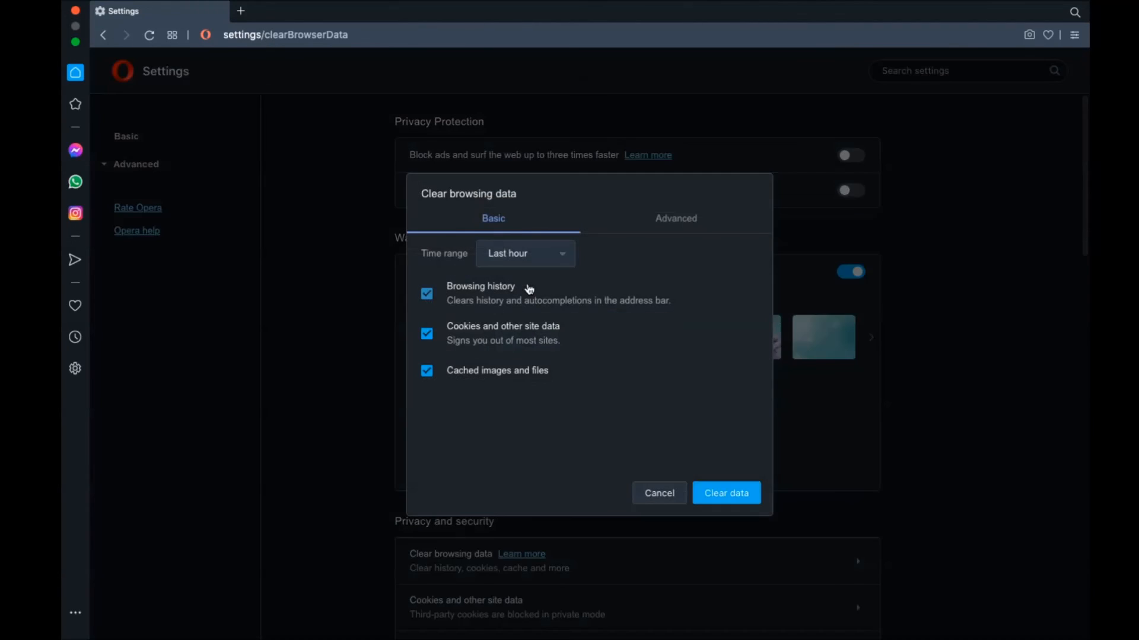
Step: In the Advanced data categories, set the clearing time range to All time
{"action": "left_click", "coordinate": [545, 261]}
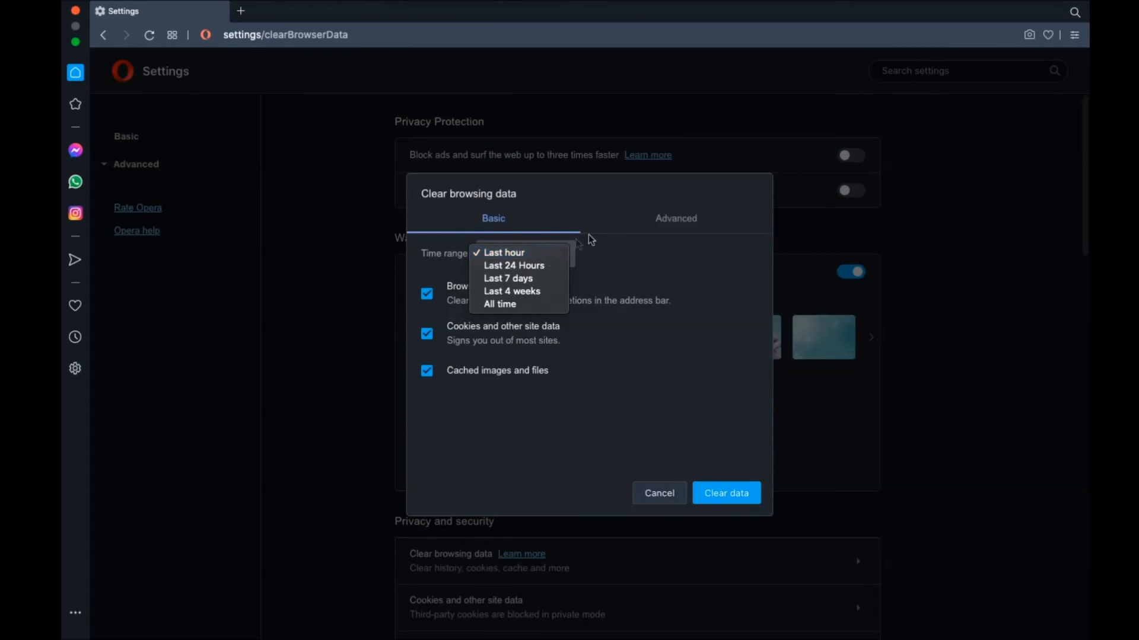
{"action": "left_click", "coordinate": [643, 224]}
{"action": "left_click", "coordinate": [667, 223]}
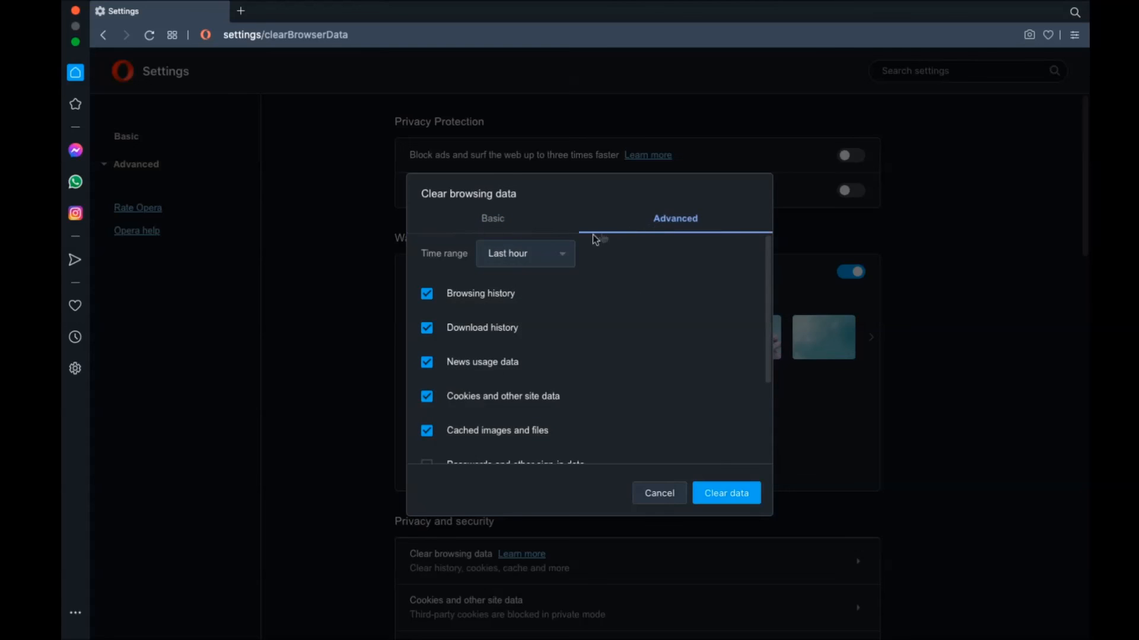
{"action": "left_click", "coordinate": [534, 254]}
{"action": "left_click", "coordinate": [524, 303]}
{"action": "scroll", "coordinate": [523, 306], "scroll_direction": "down", "scroll_amount": 3}
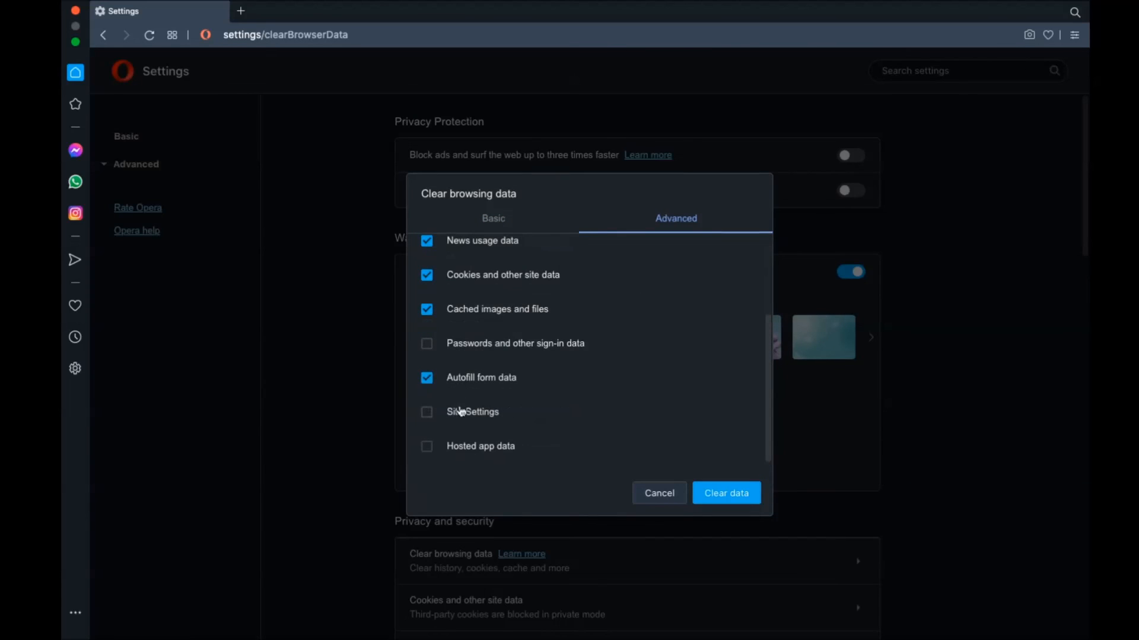
Step: Clear the selected browsing data and close the Opera window
{"action": "left_click", "coordinate": [721, 494]}
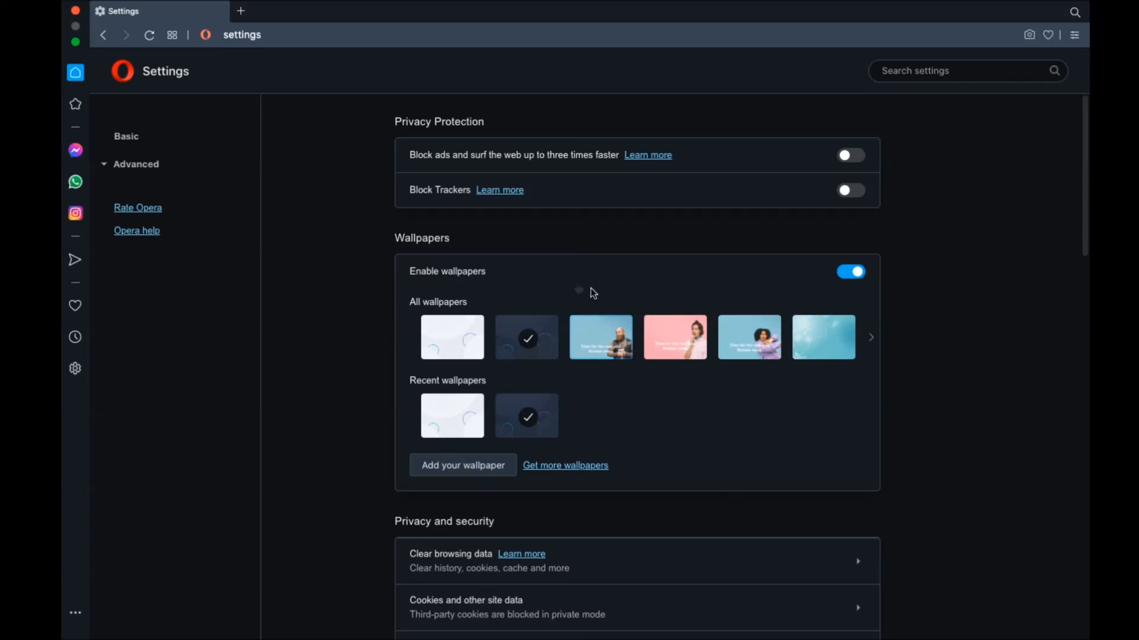
{"action": "left_click", "coordinate": [75, 10]}
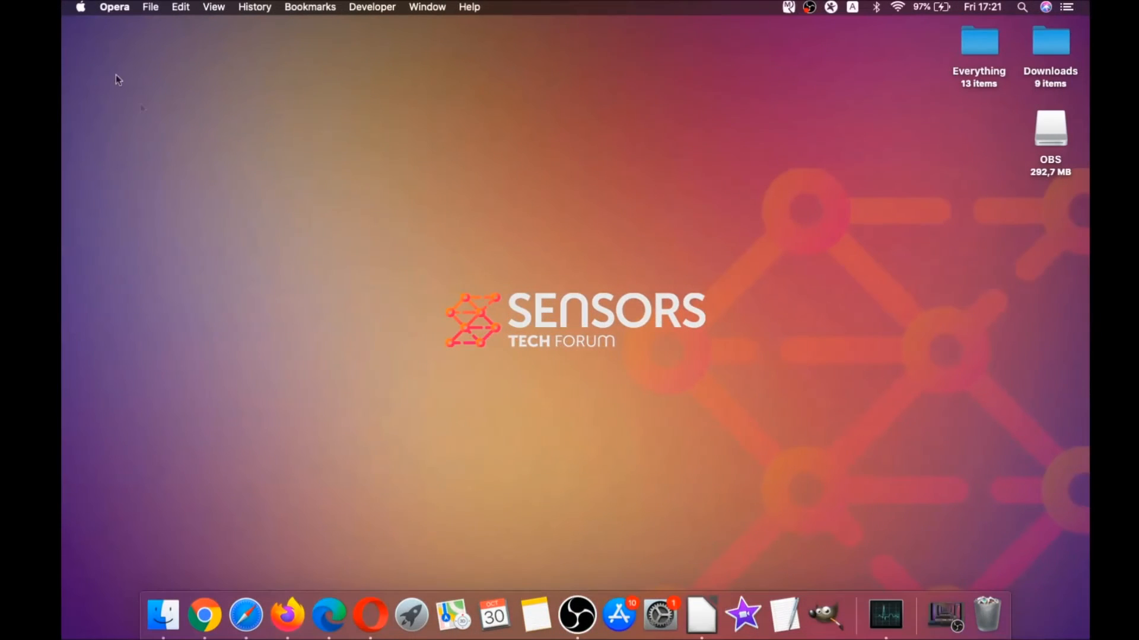